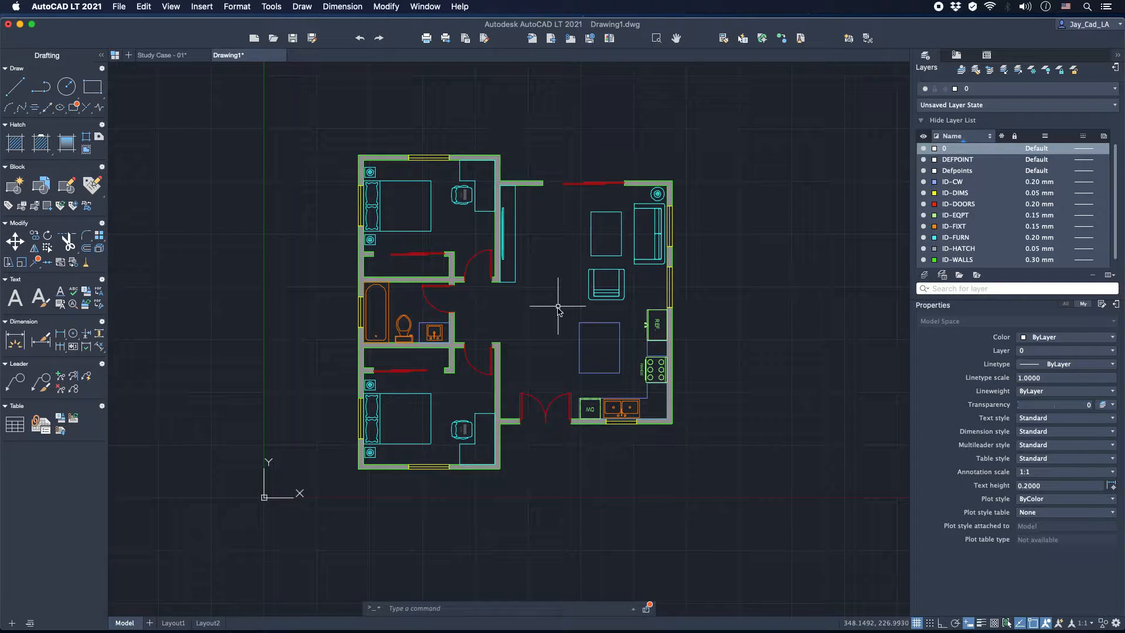
Place the multiline text "BEDROOM 1" inside the lower bedroom of the floor plan
middle_drag(536, 316, 548, 330)
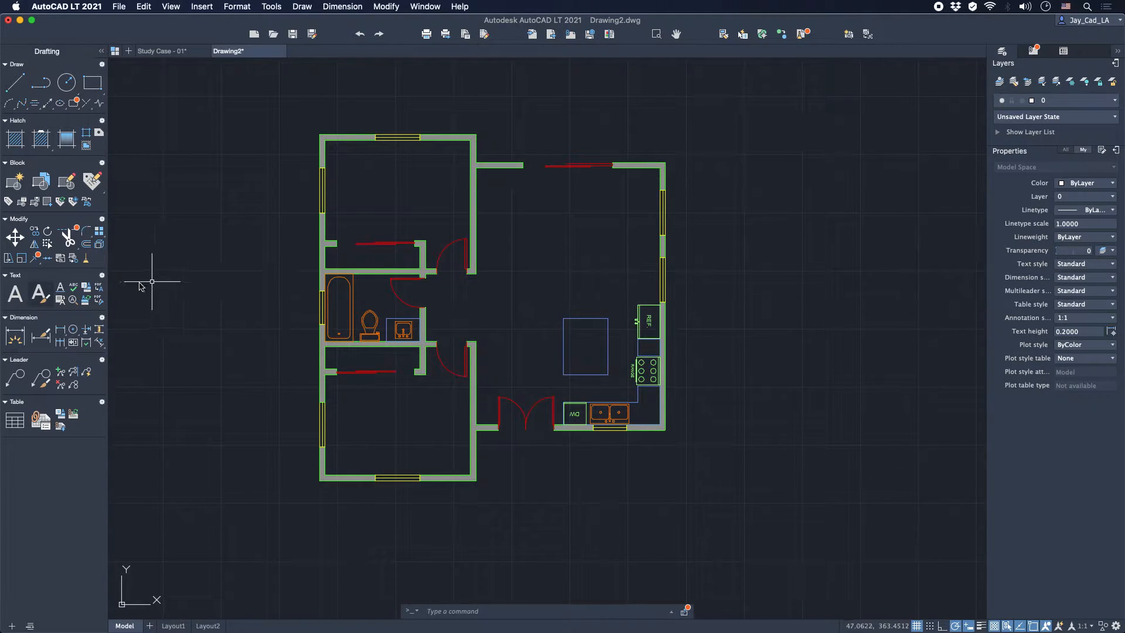
click(15, 298)
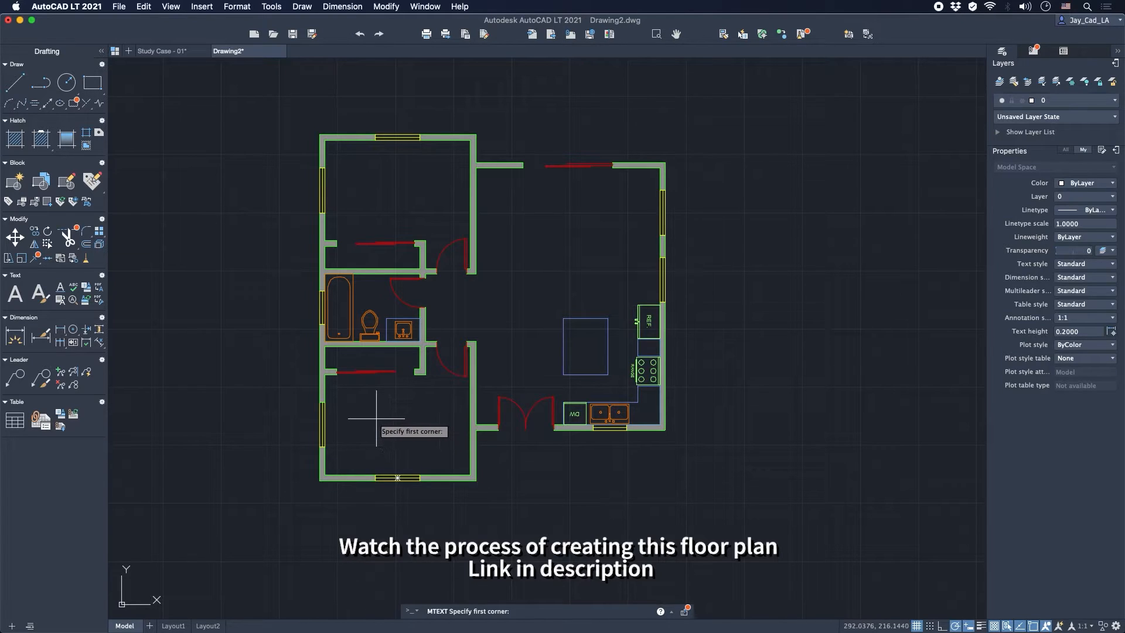
scroll(377, 420, down, 2)
scroll(377, 410, up, 5)
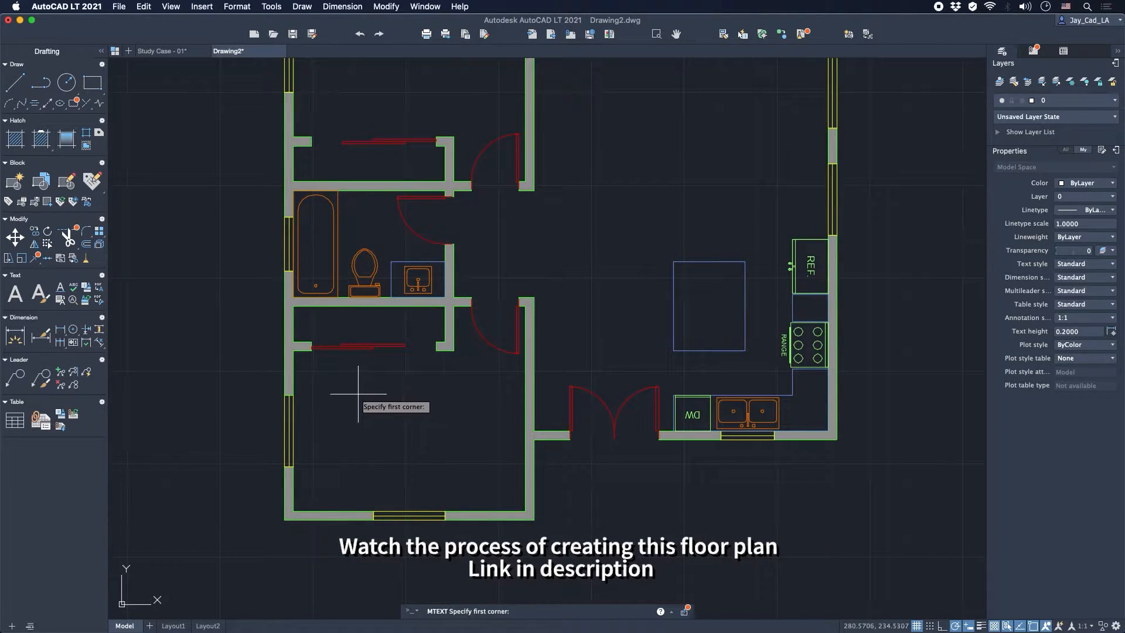
click(358, 394)
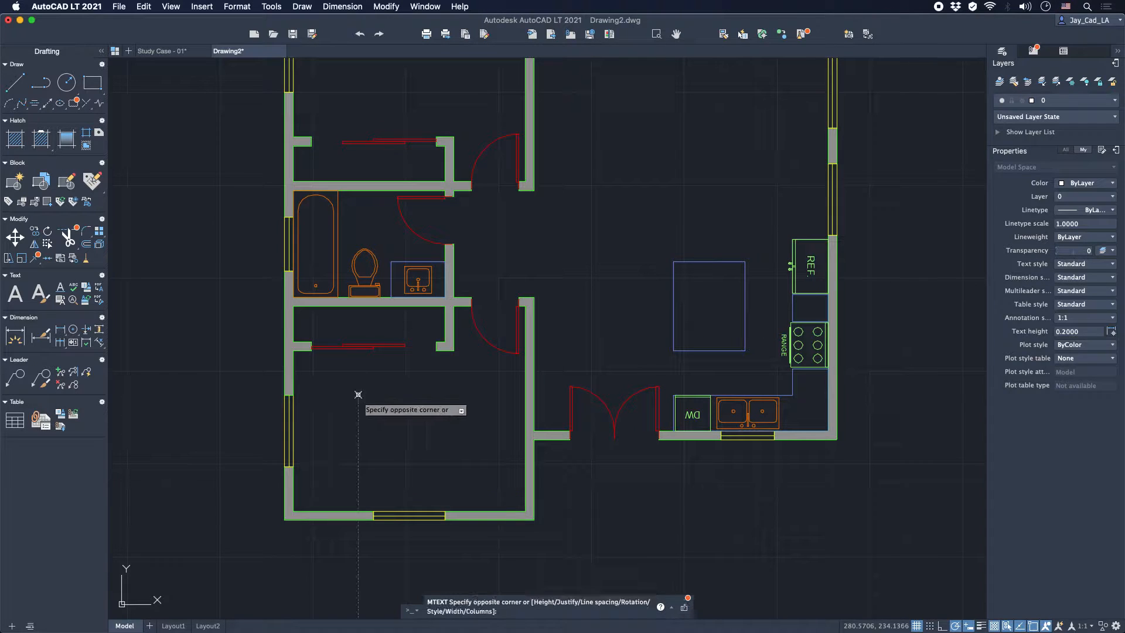
click(459, 427)
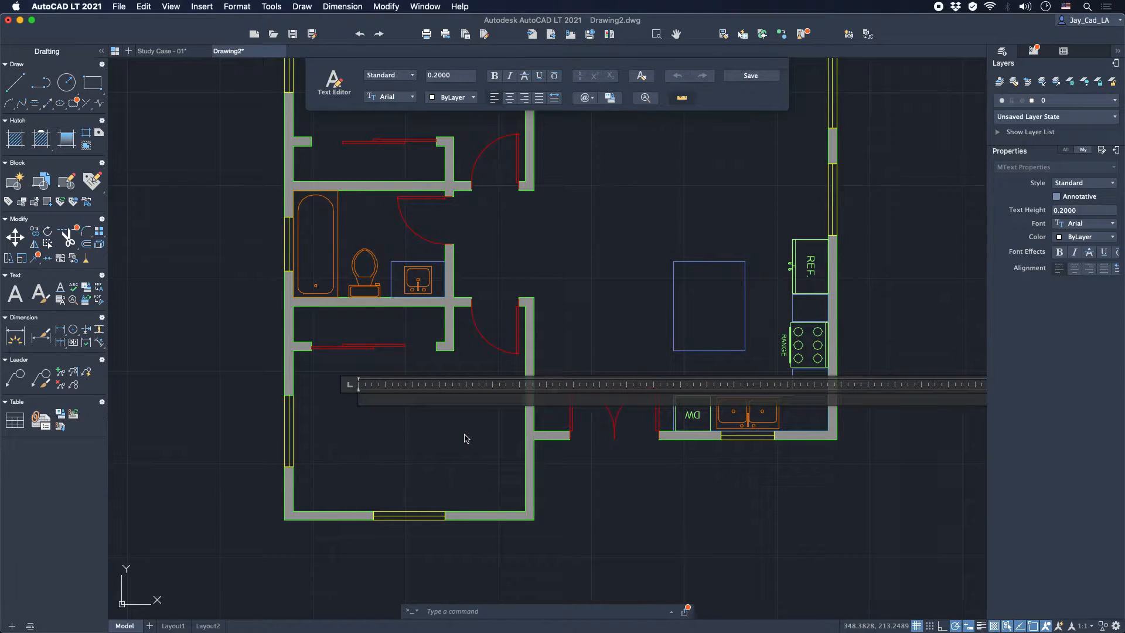
text(BEDROOM 1)
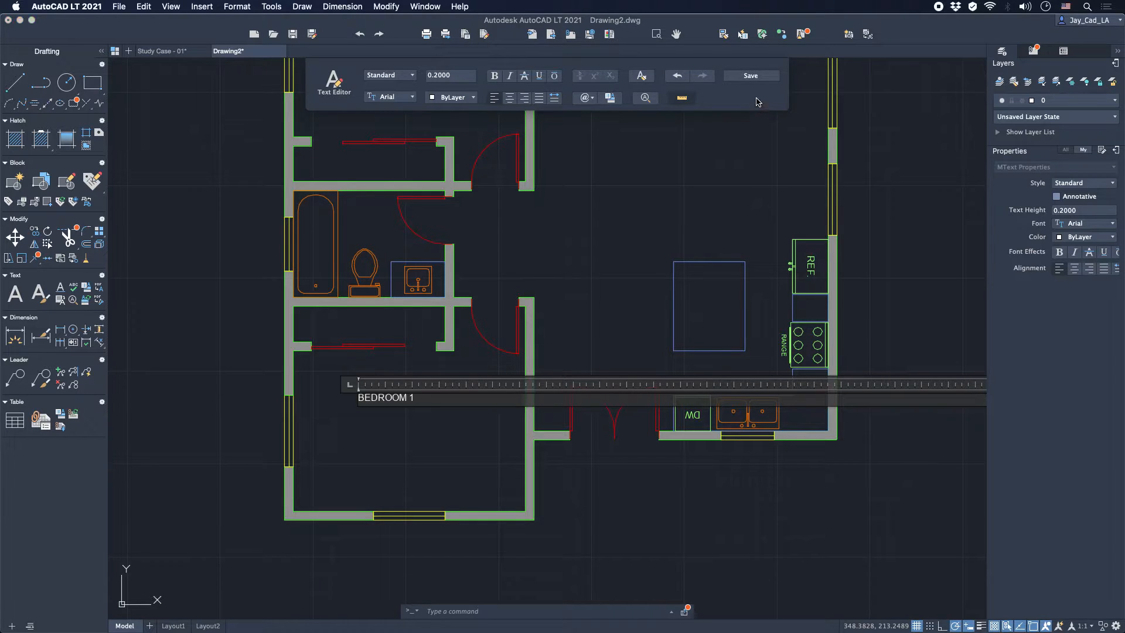
click(744, 81)
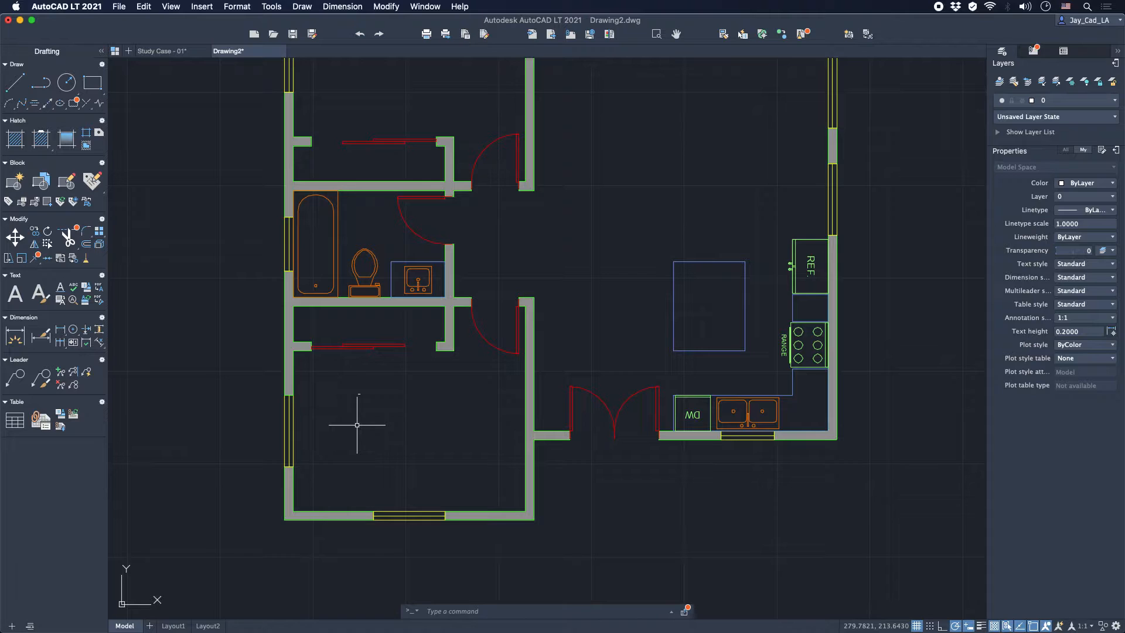
Examine the size of the BEDROOM 1 label relative to the room, including its text height property
scroll(358, 411, down, 3)
scroll(364, 389, up, 10)
scroll(345, 388, up, 10)
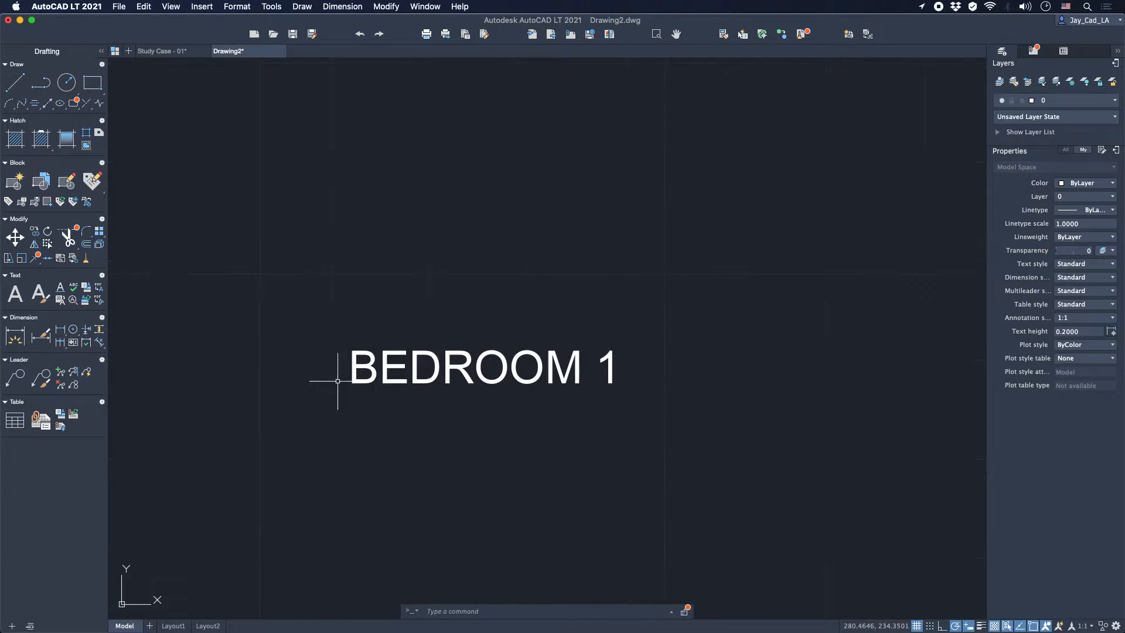
scroll(318, 365, down, 15)
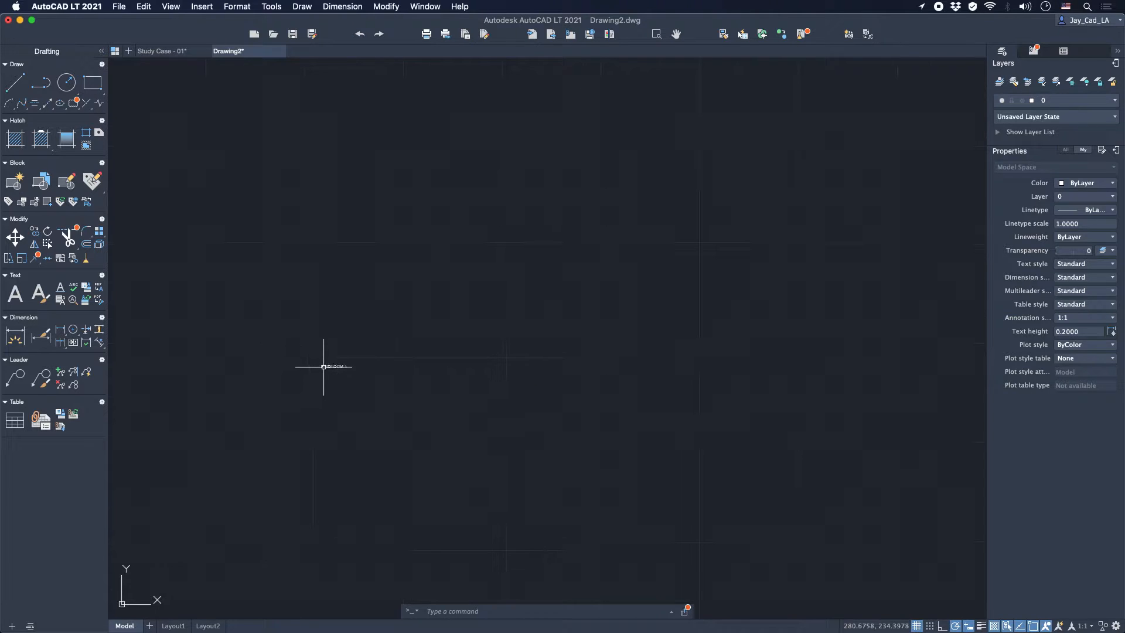
scroll(407, 376, down, 5)
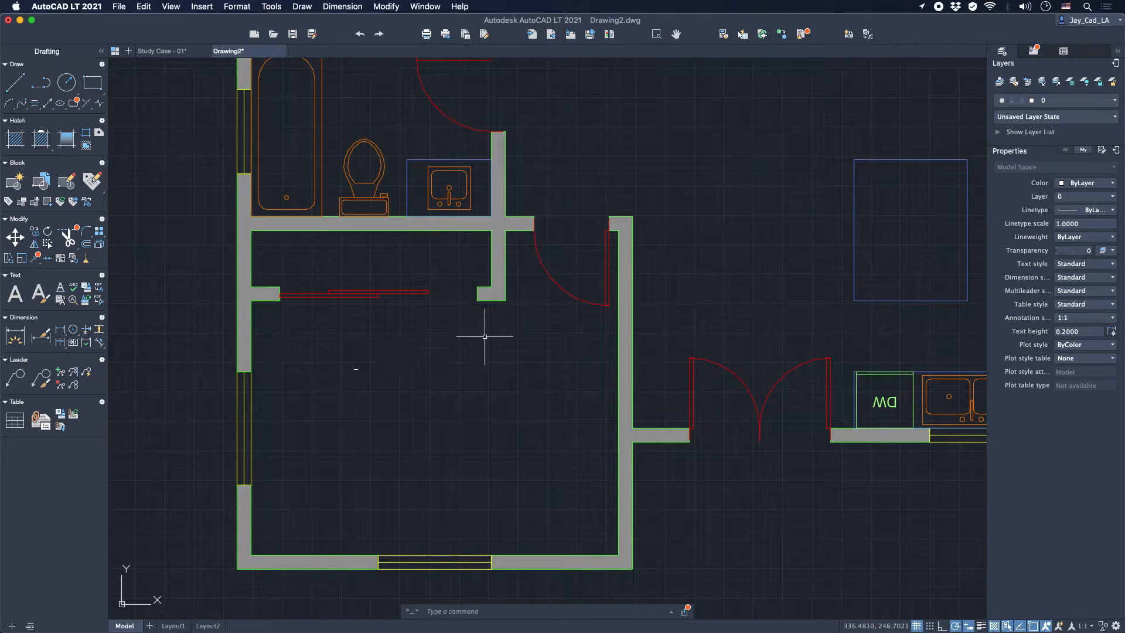
scroll(477, 326, down, 2)
middle_drag(446, 363, 434, 398)
scroll(410, 451, up, 3)
middle_drag(394, 431, 415, 387)
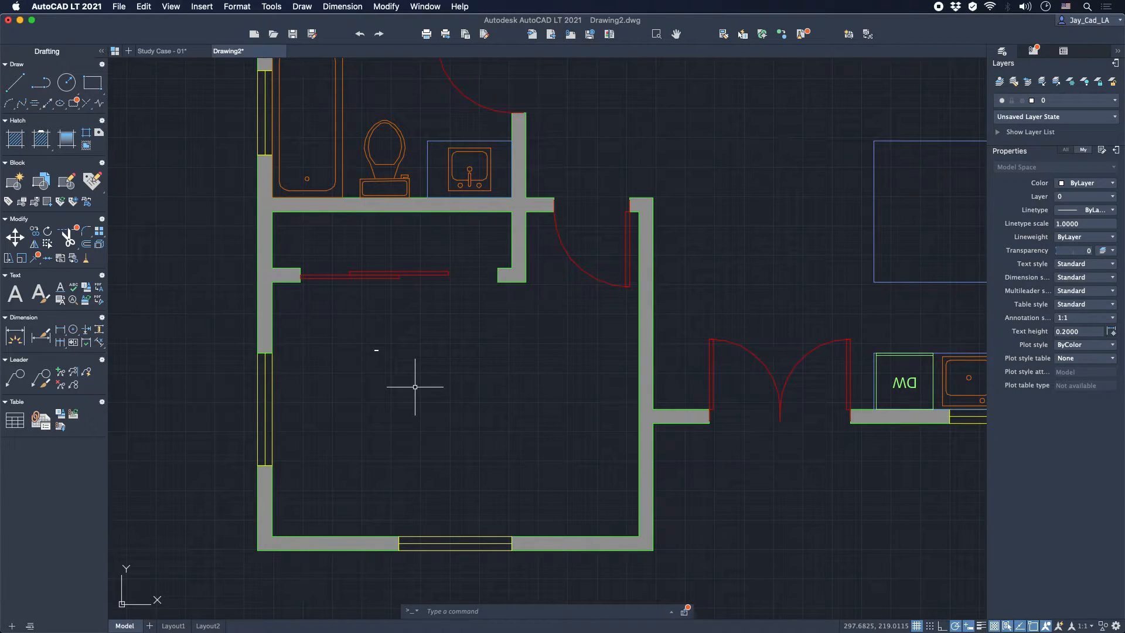
click(376, 351)
scroll(395, 383, up, 2)
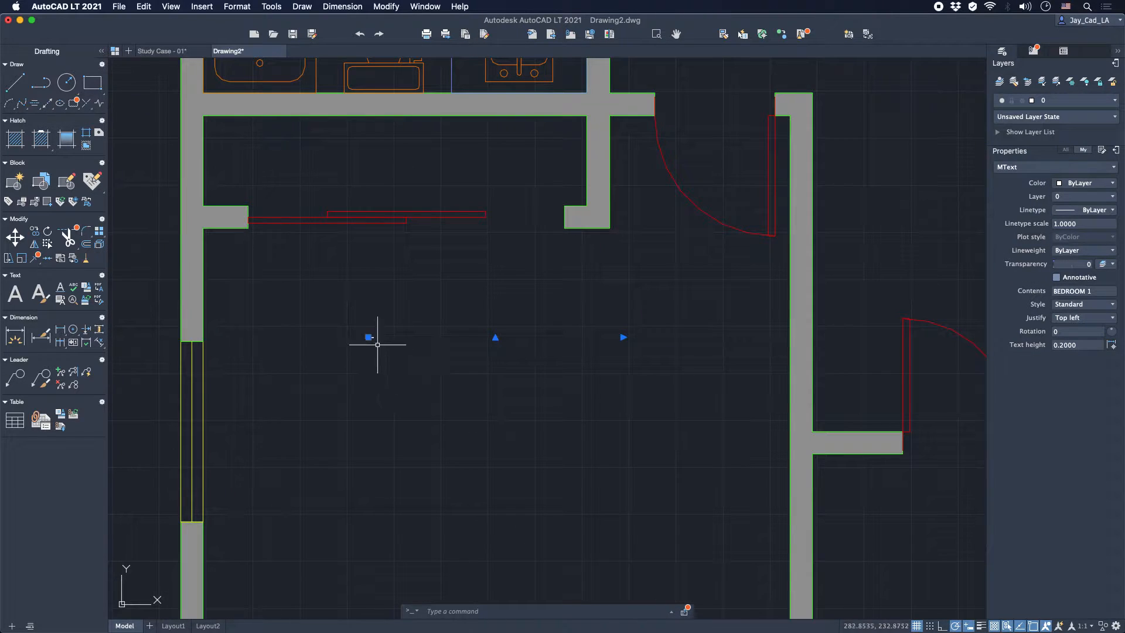
scroll(375, 346, up, 3)
scroll(363, 329, down, 5)
middle_drag(388, 317, 367, 374)
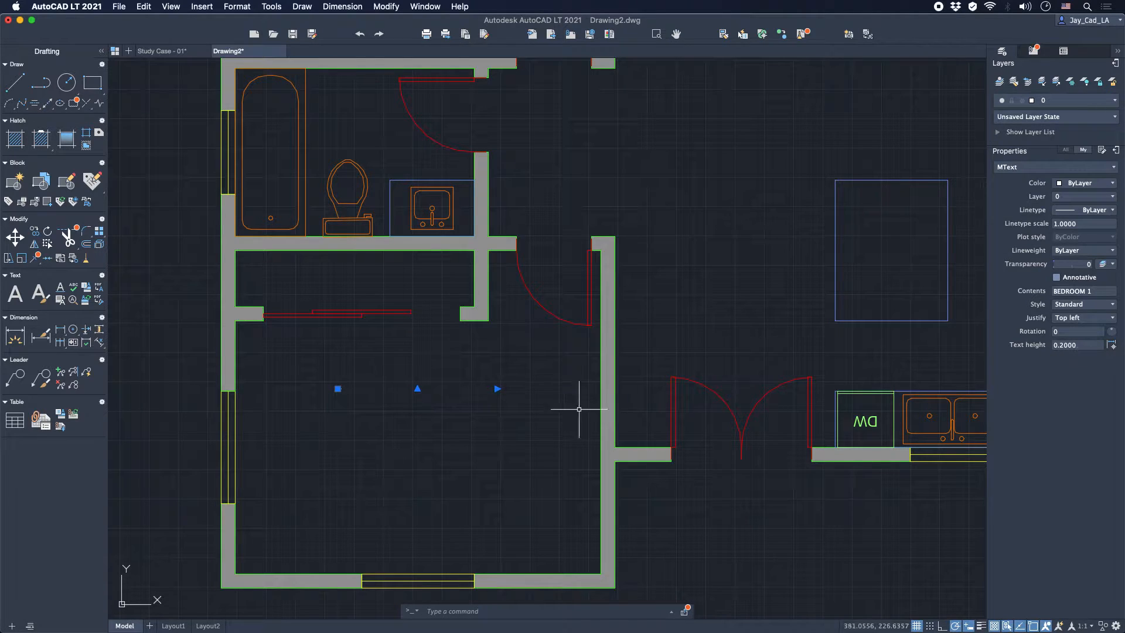
key(Escape)
Set the drawing's length units to Architectural
text(un)
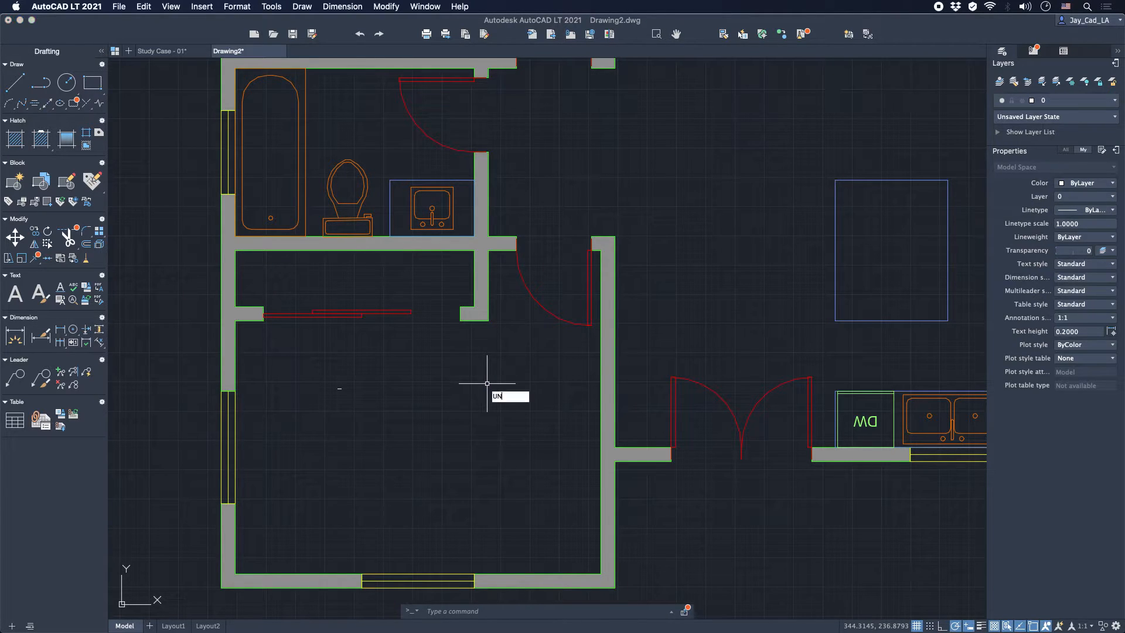
key(Return)
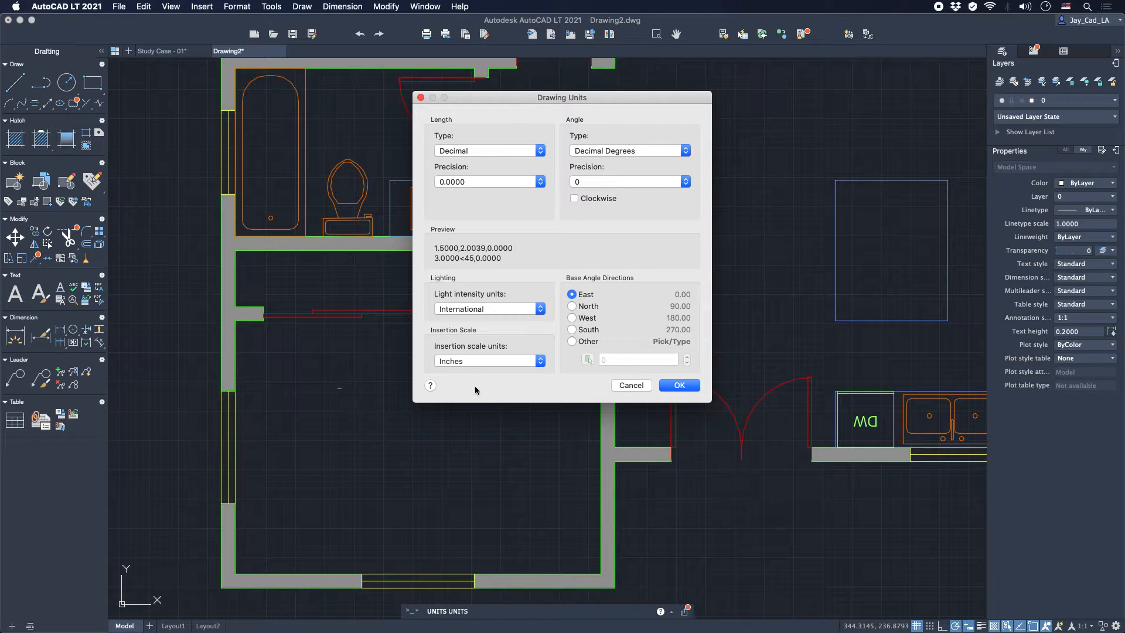
click(466, 152)
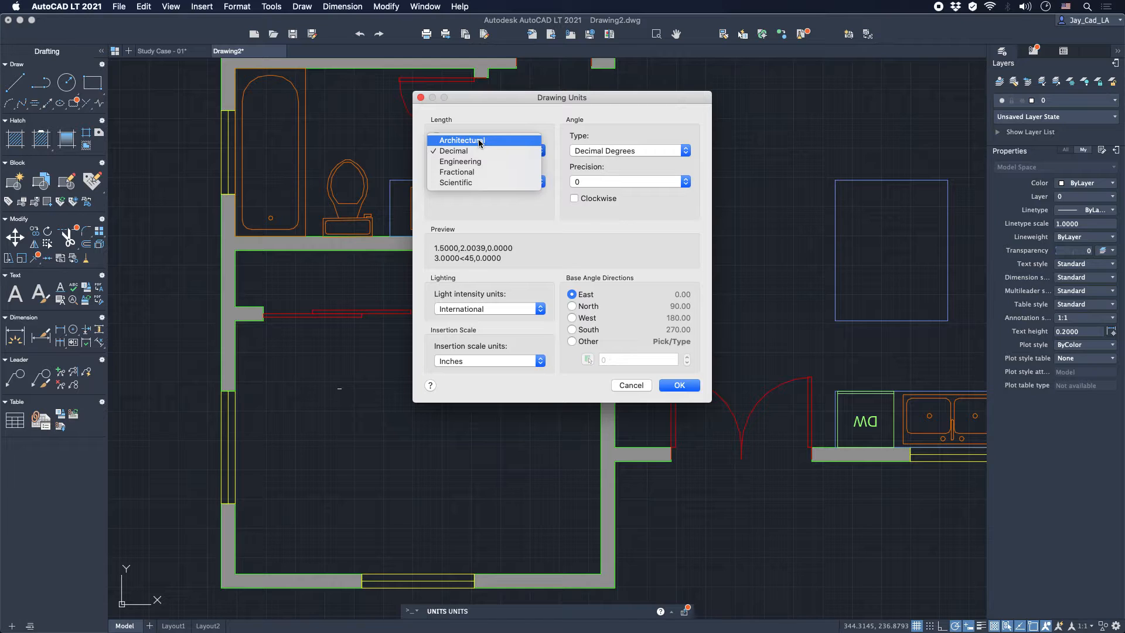
click(479, 140)
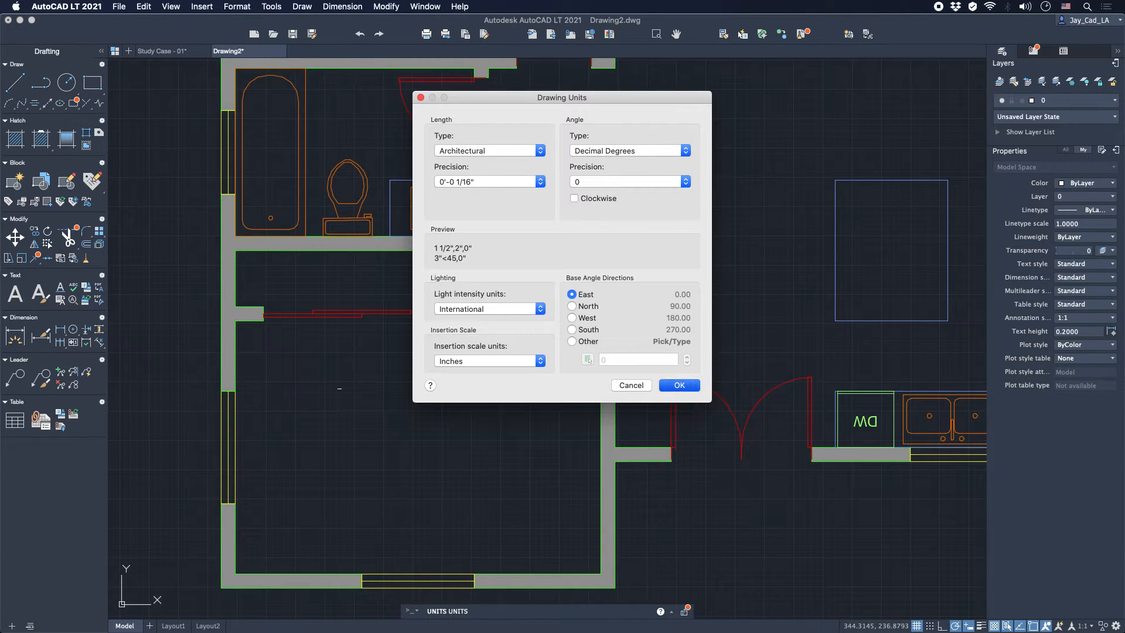
click(679, 385)
Set the text height of the BEDROOM 1 label to 4 inches
click(323, 365)
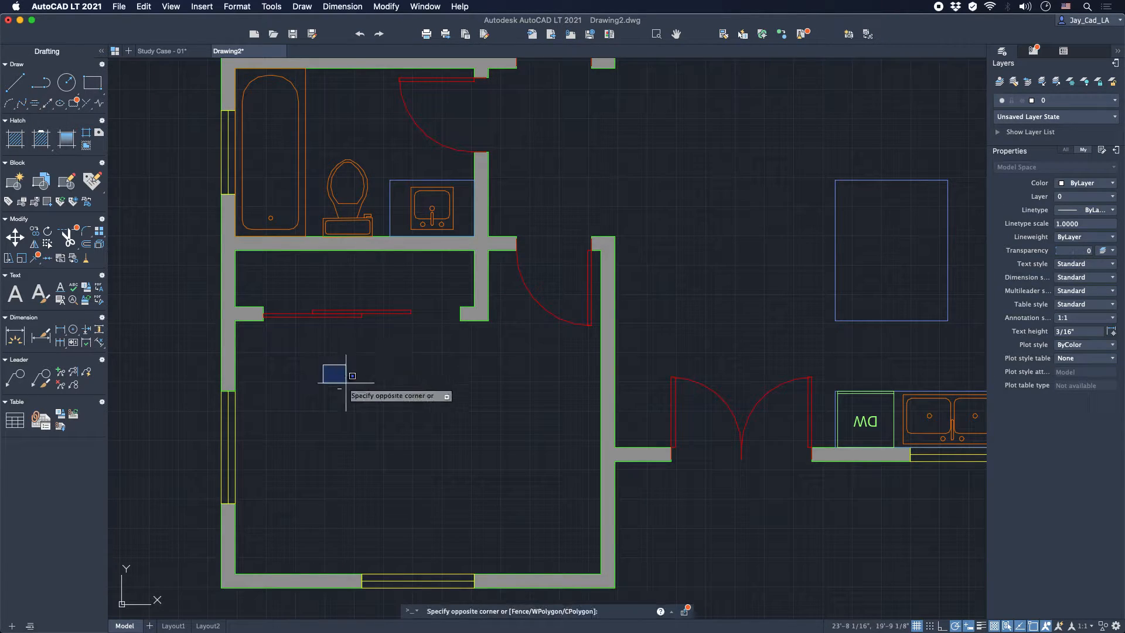
click(337, 371)
click(322, 370)
click(364, 400)
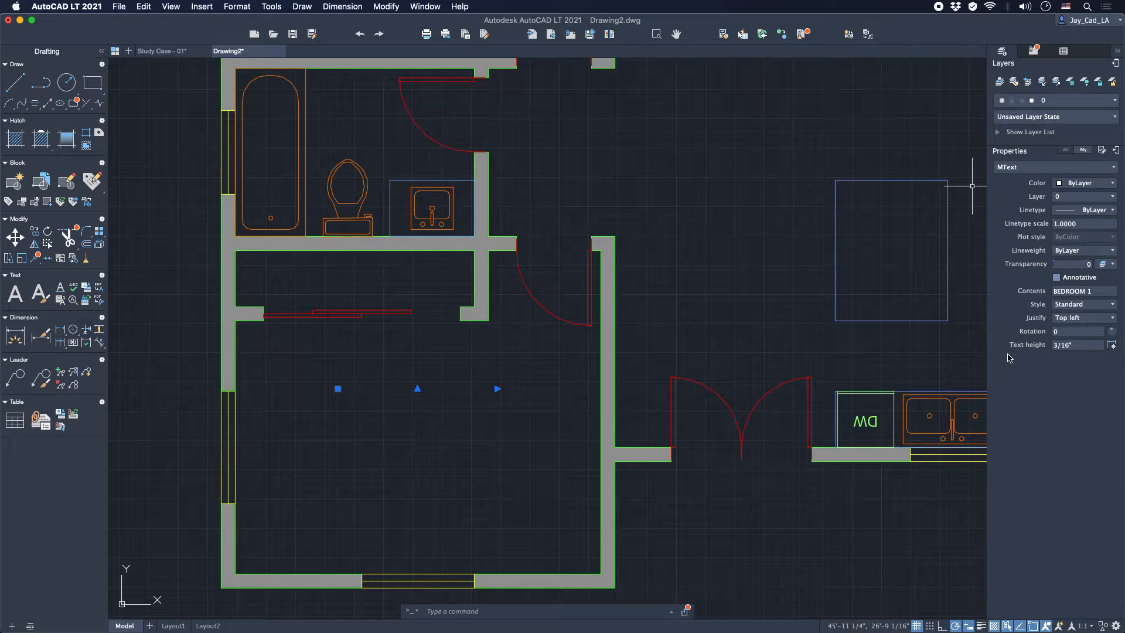
click(1086, 348)
text(4)
key(Return)
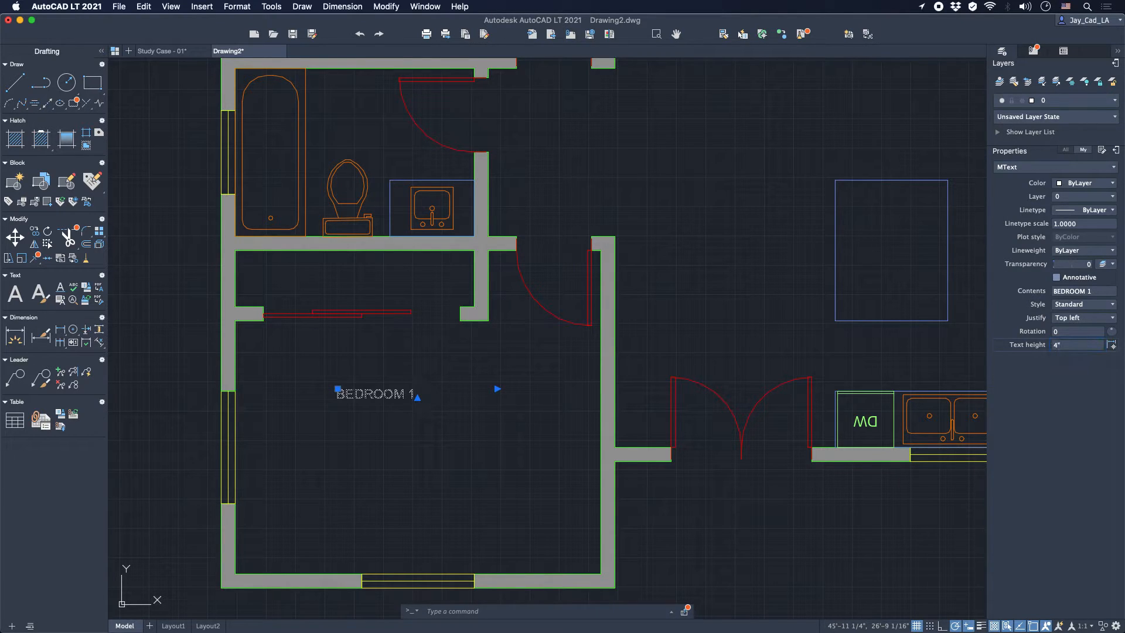
middle_drag(378, 412, 415, 370)
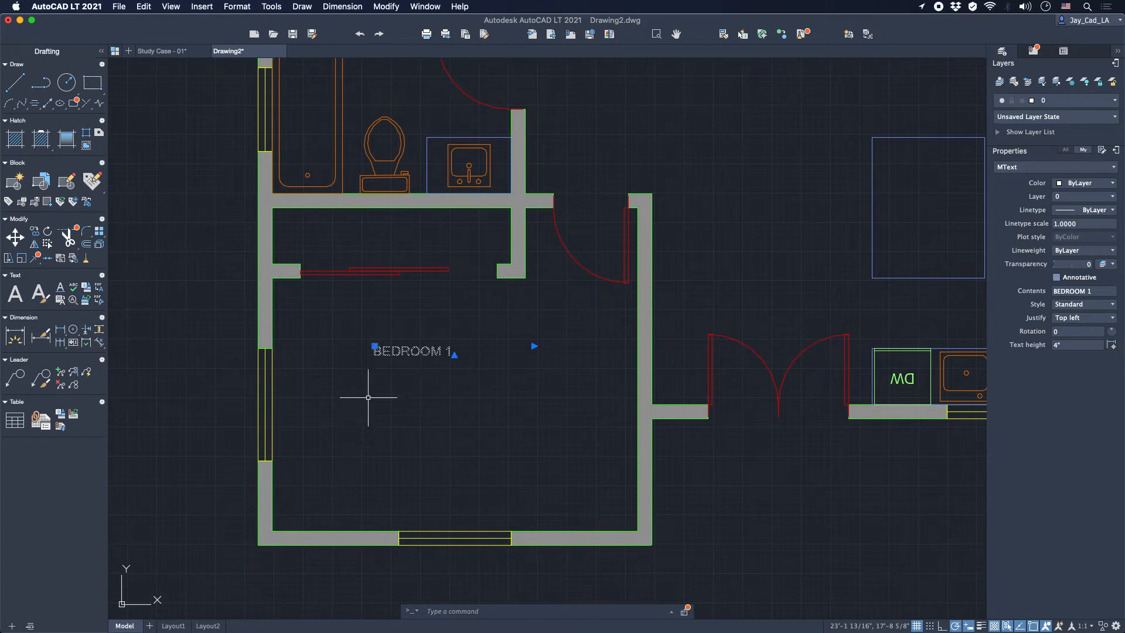
key(Escape)
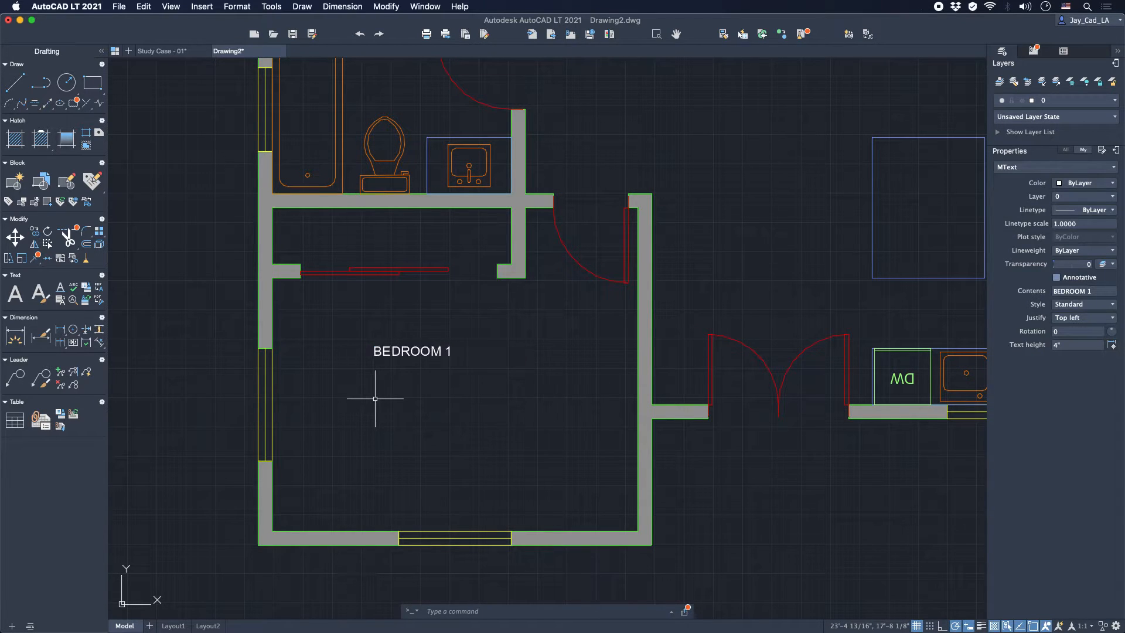
Place the multiline text "CLOSET" below the BEDROOM 1 label in the lower bedroom
middle_drag(432, 392, 411, 390)
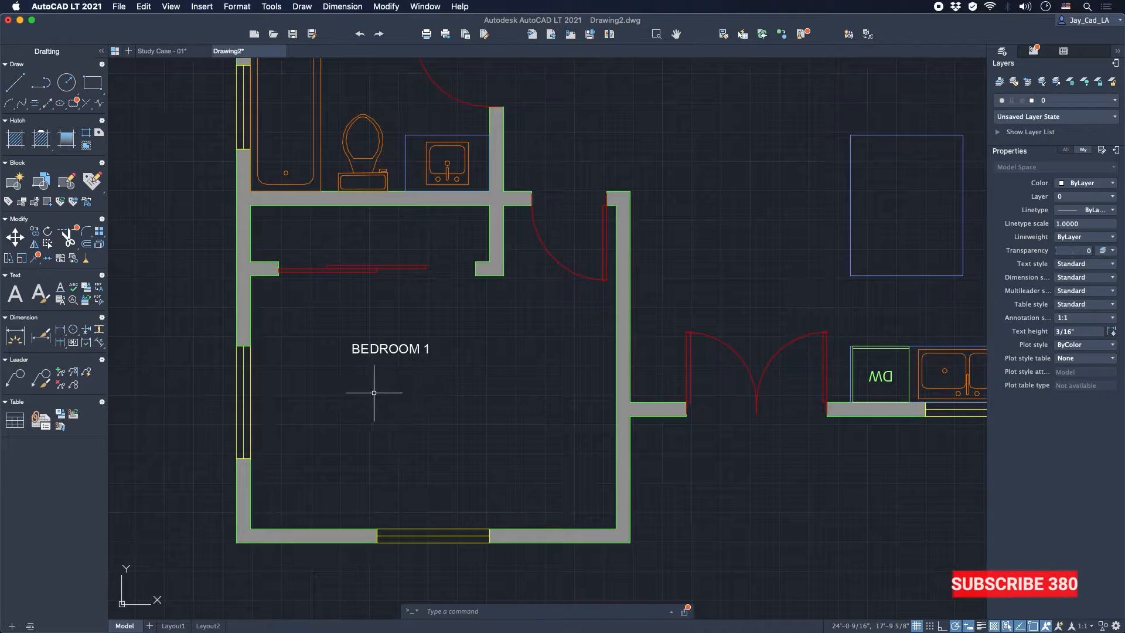
click(15, 294)
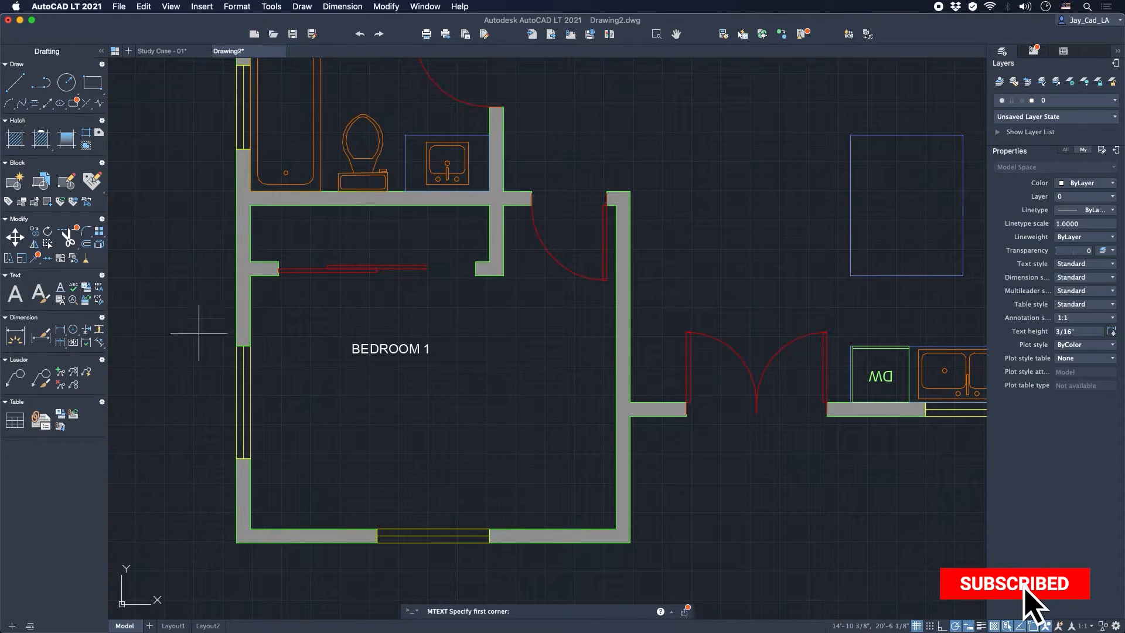
click(378, 394)
click(543, 428)
text(CLOS)
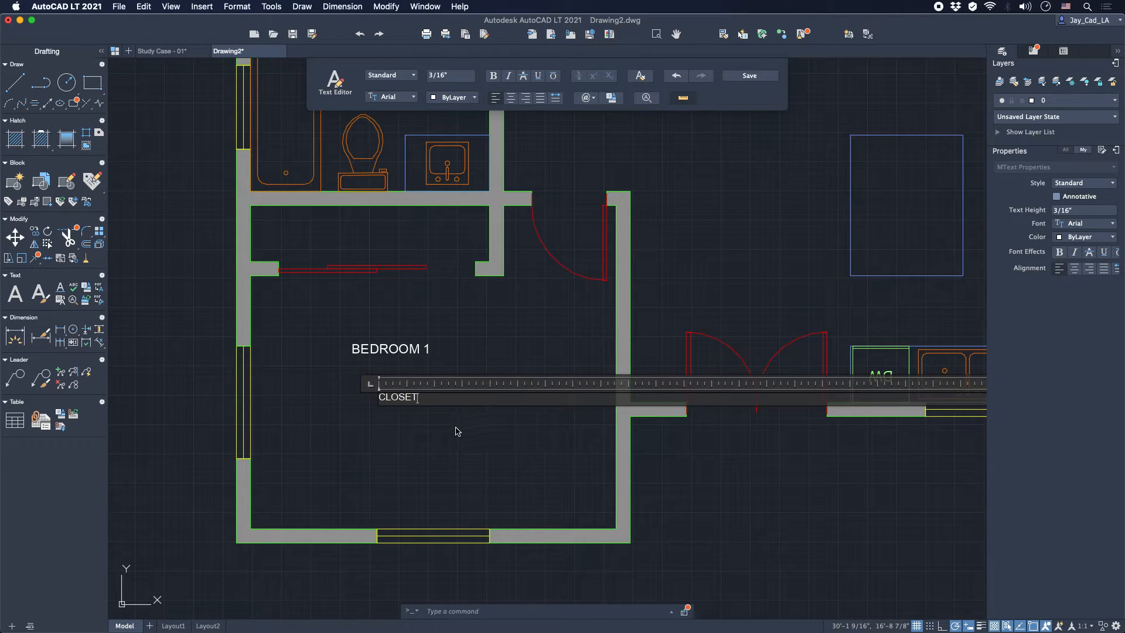
text(ET)
key(Escape)
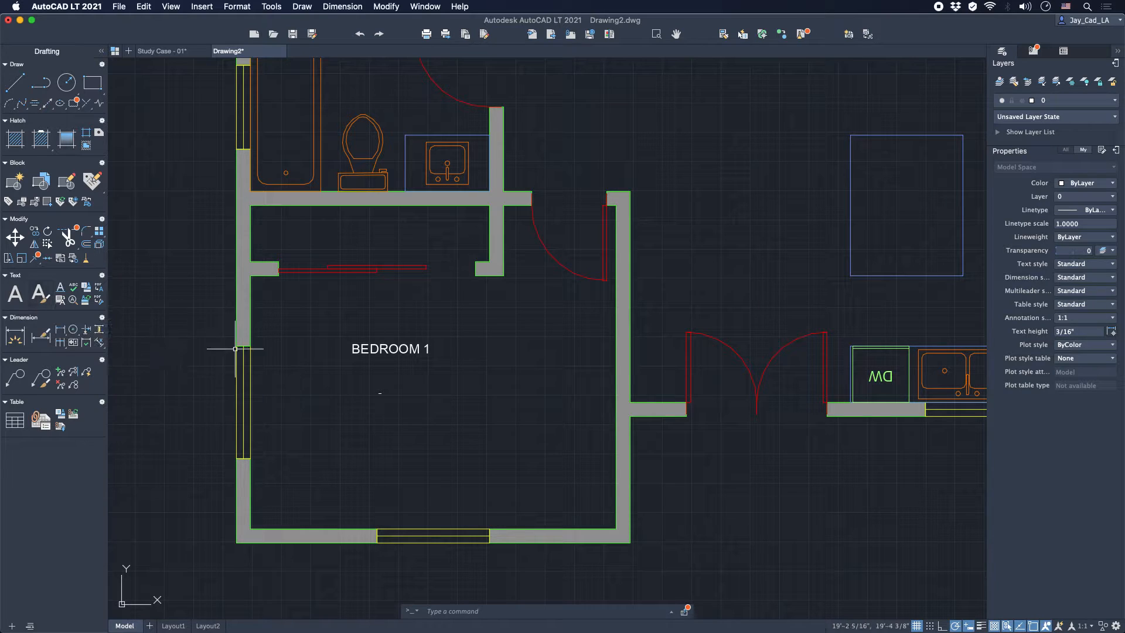
Check the current text style and review the text styles defined in the drawing, keeping them as they are
text(TEXTSTY)
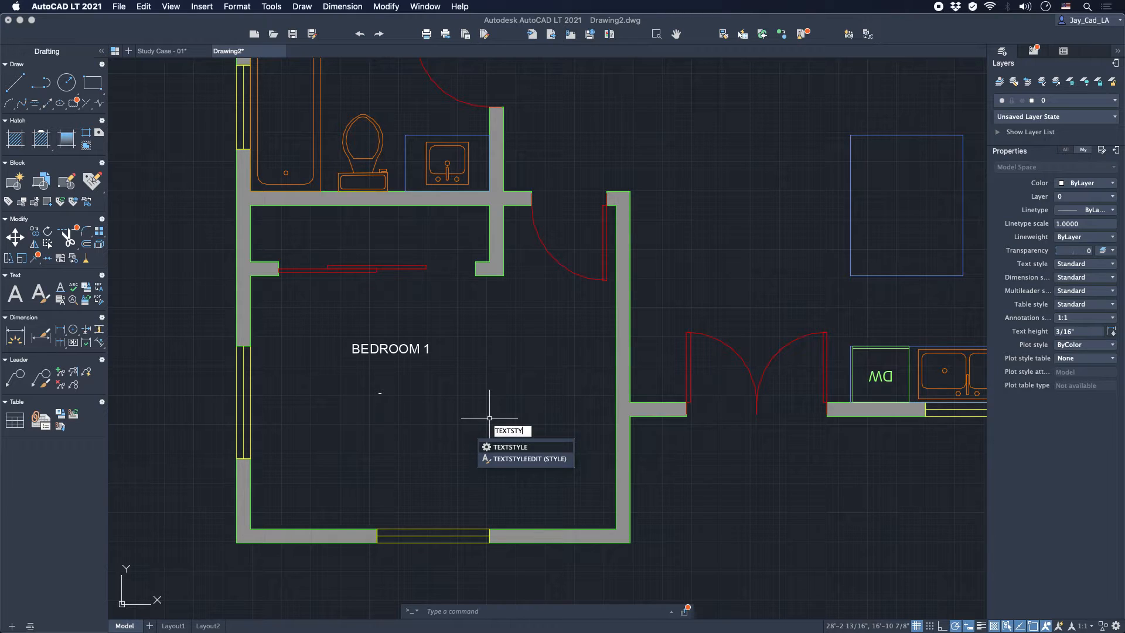
key(Return)
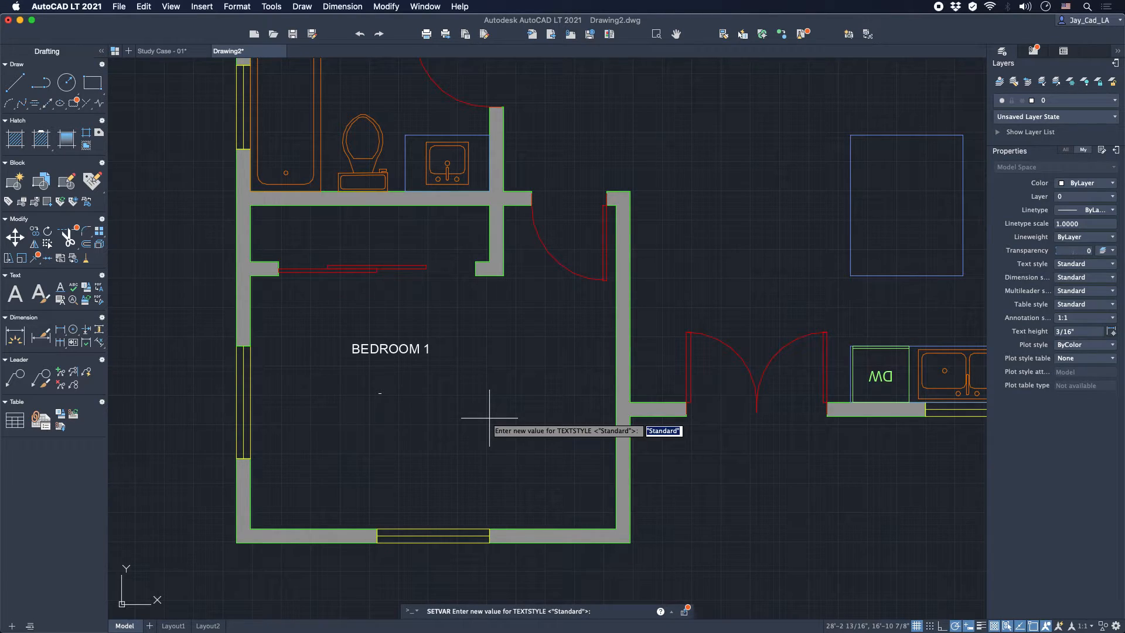
key(Return)
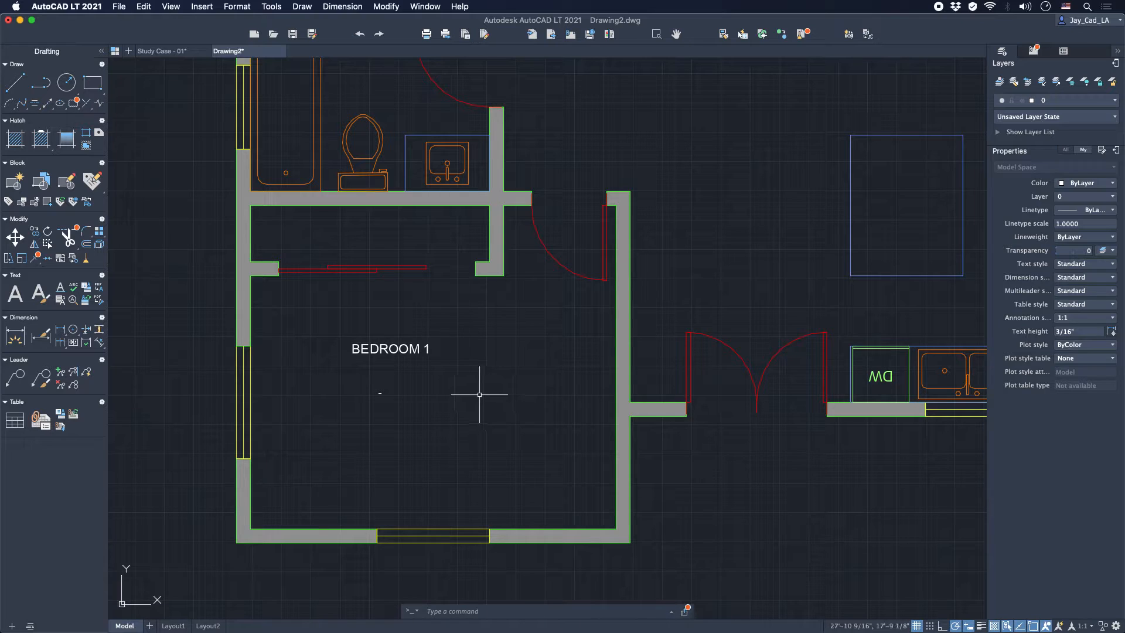
click(61, 300)
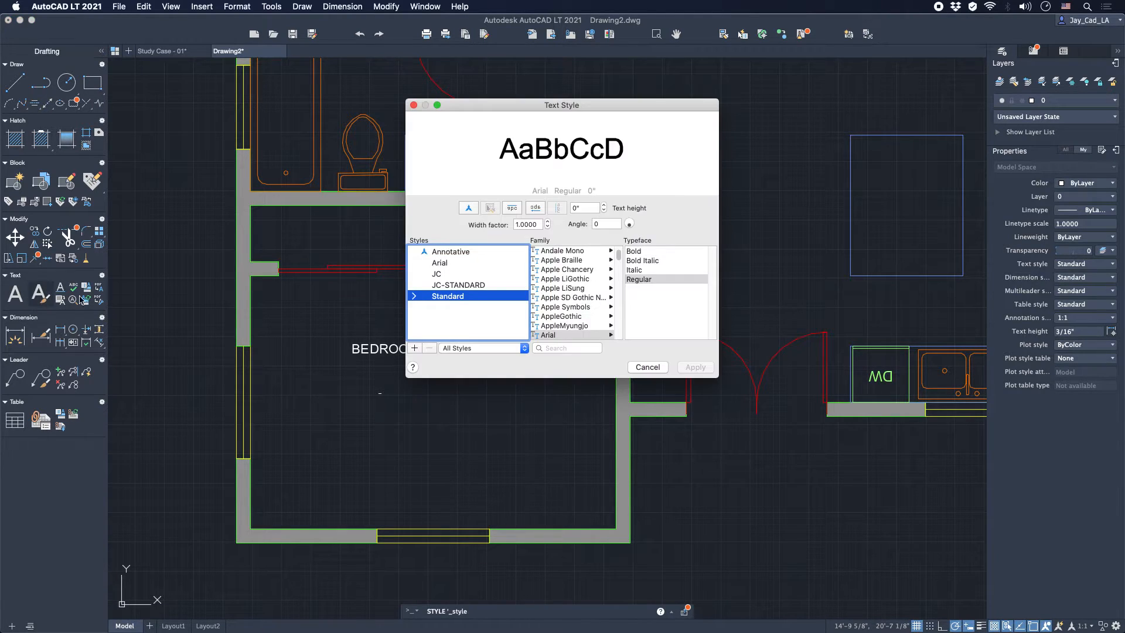
drag(549, 106, 604, 133)
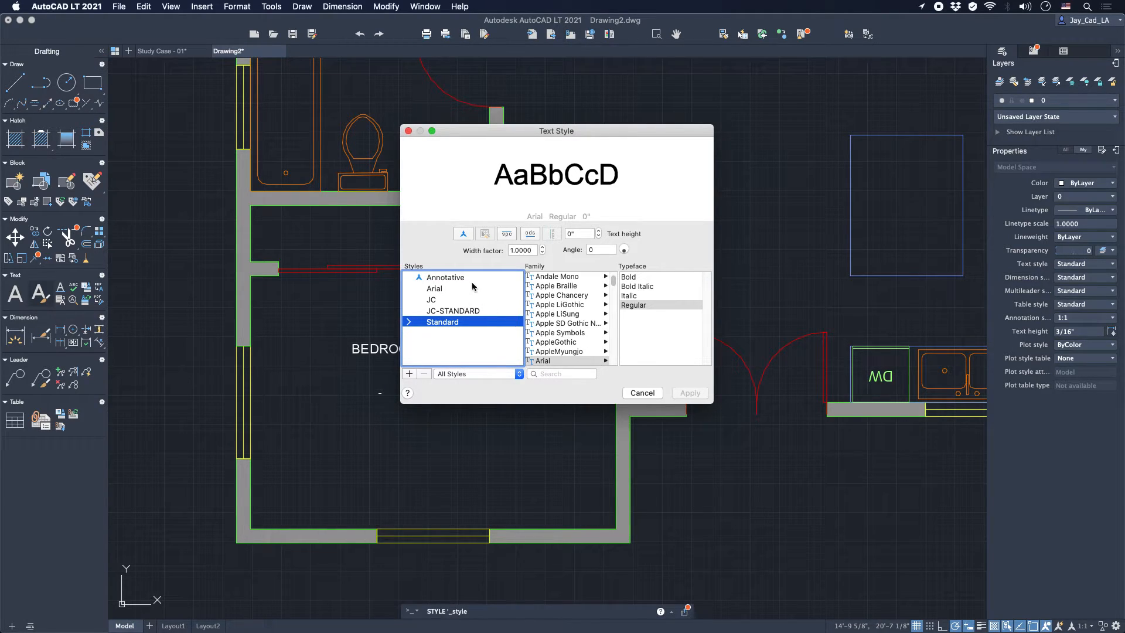
click(641, 393)
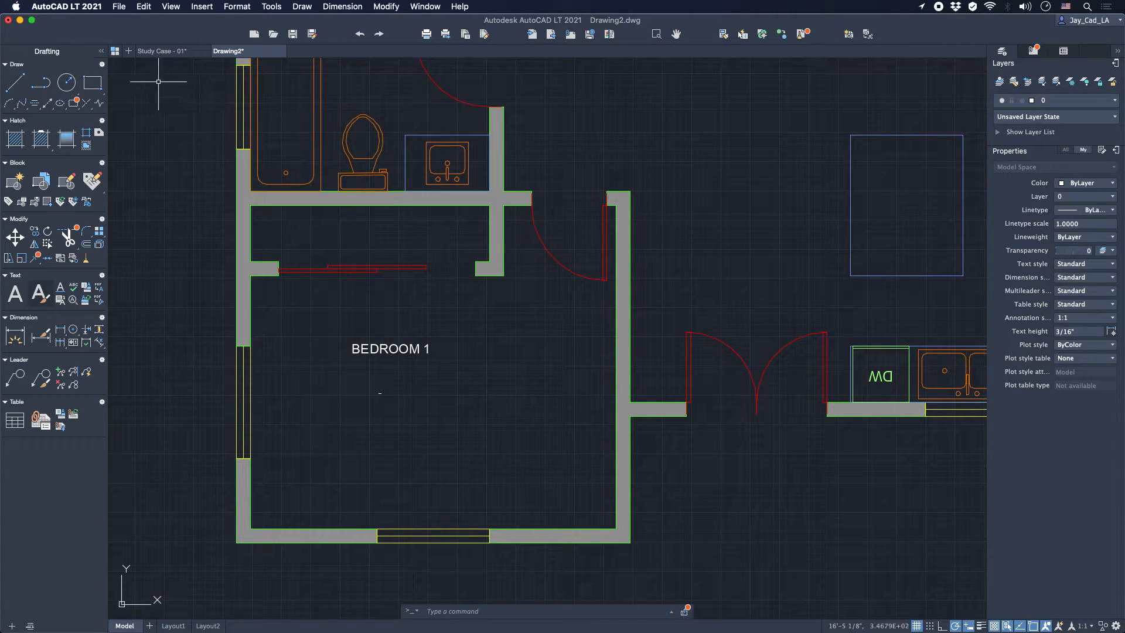
Start a new blank drawing and examine the font and text height of its Standard text style, cancelling without changes
click(130, 52)
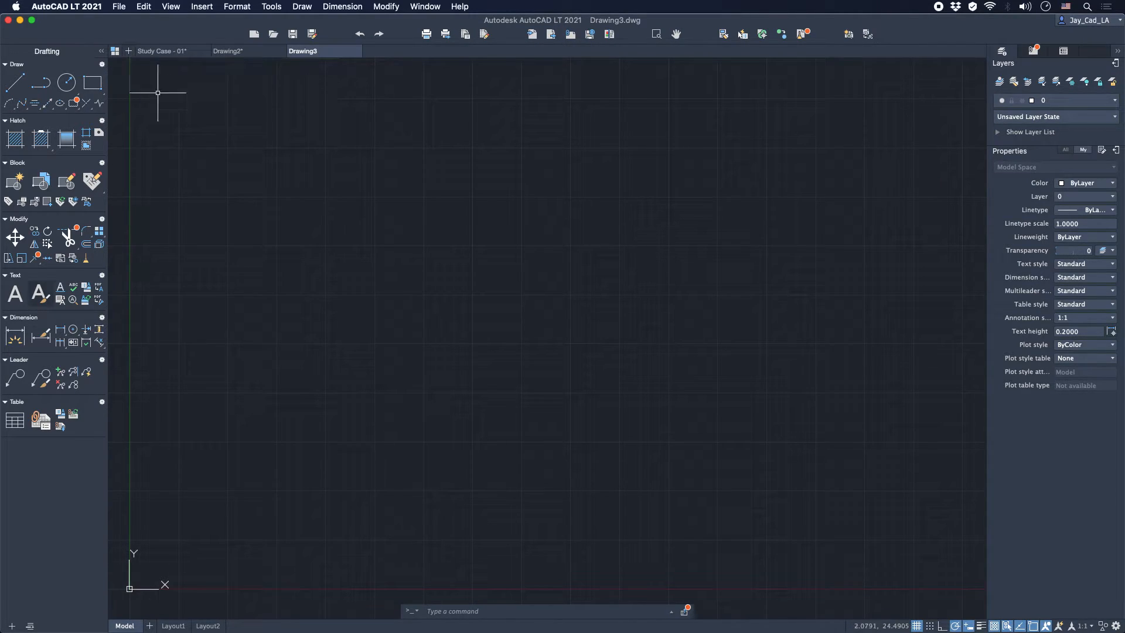
click(40, 293)
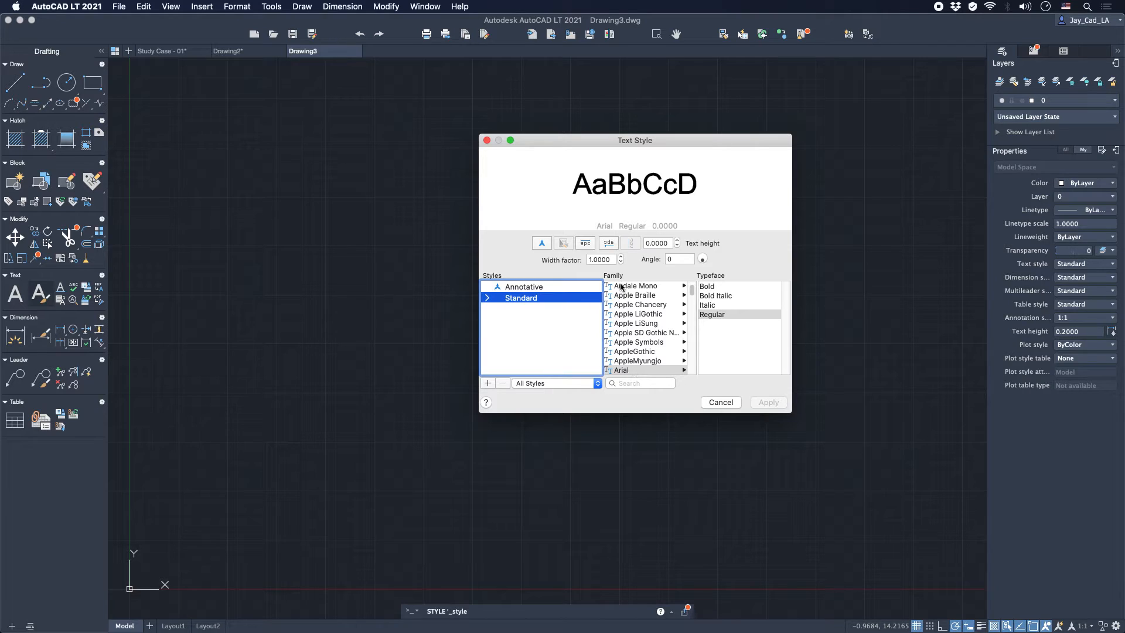
click(637, 371)
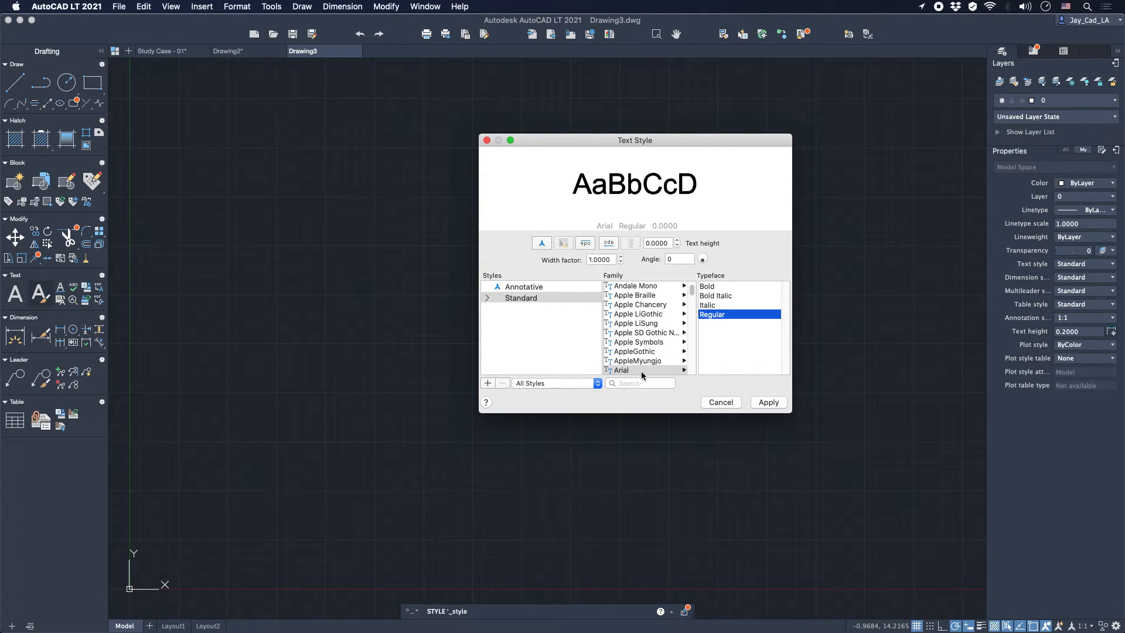
click(668, 244)
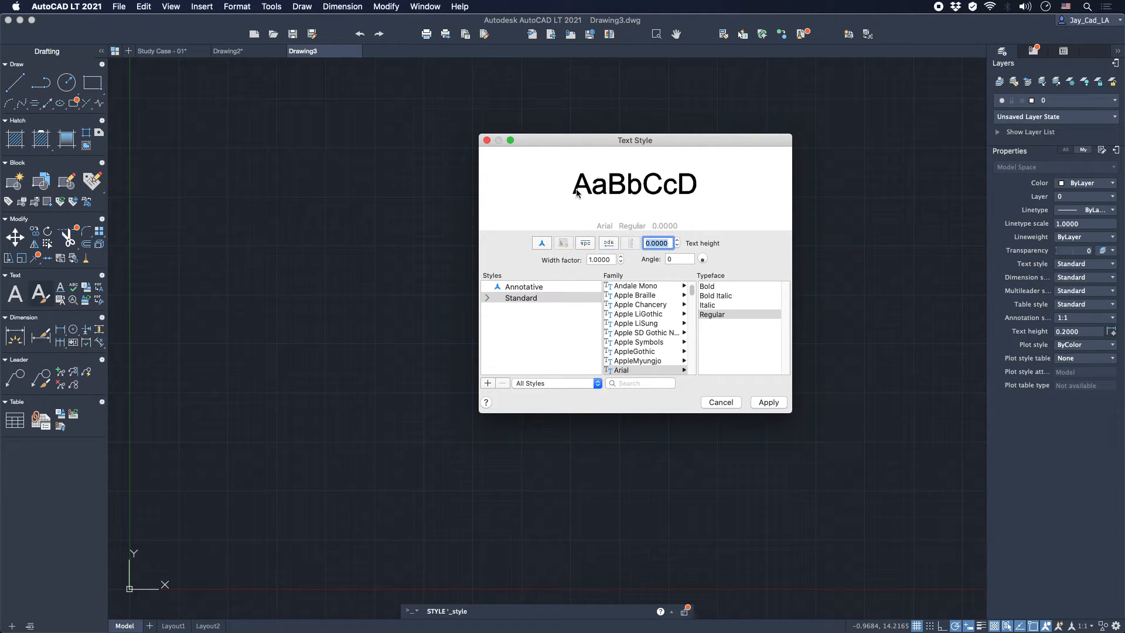
click(720, 402)
Return to the Drawing2 floor plan and set the Standard text style's text height to 4 inches
click(230, 51)
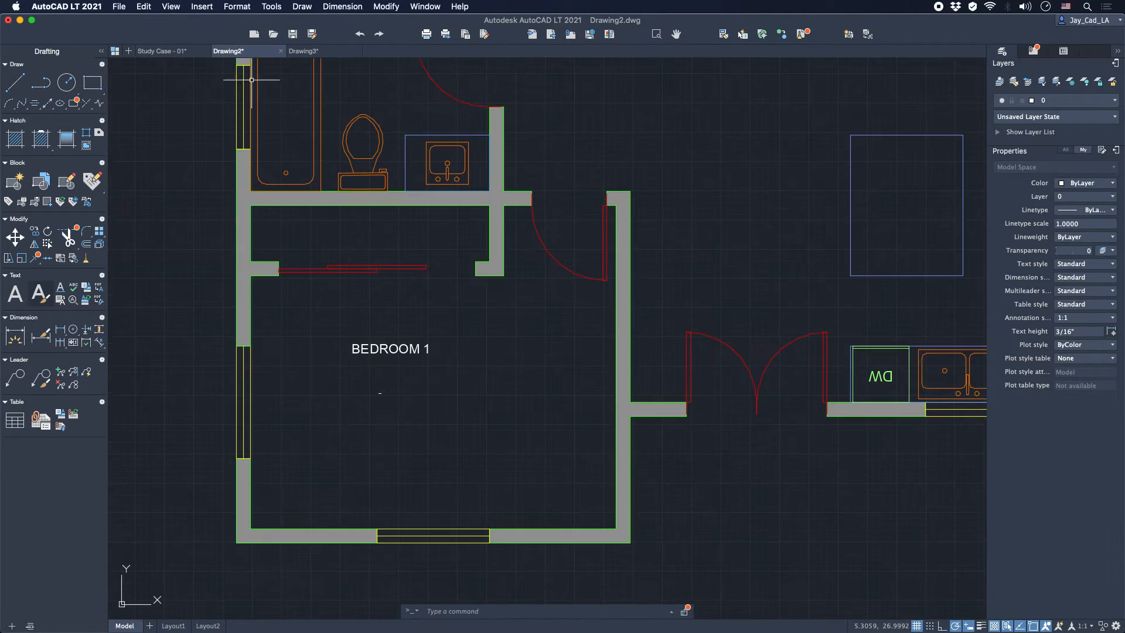
scroll(580, 309, right, 3)
scroll(581, 309, up, 1)
scroll(468, 201, down, 6)
middle_drag(564, 156, 533, 273)
scroll(542, 251, up, 3)
scroll(532, 263, down, 3)
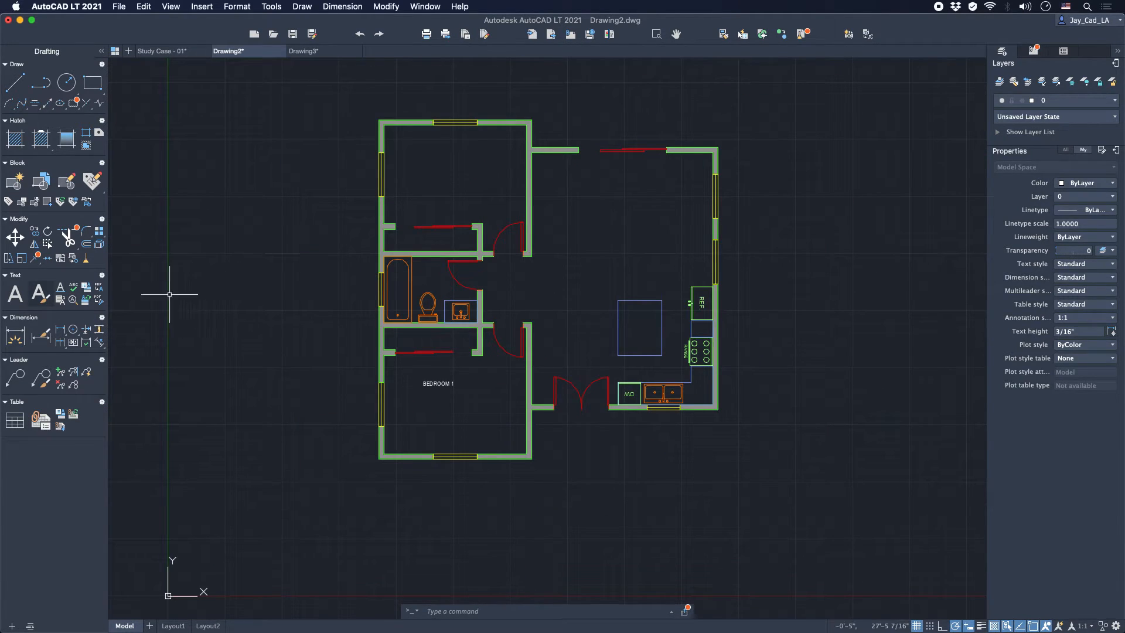
click(43, 292)
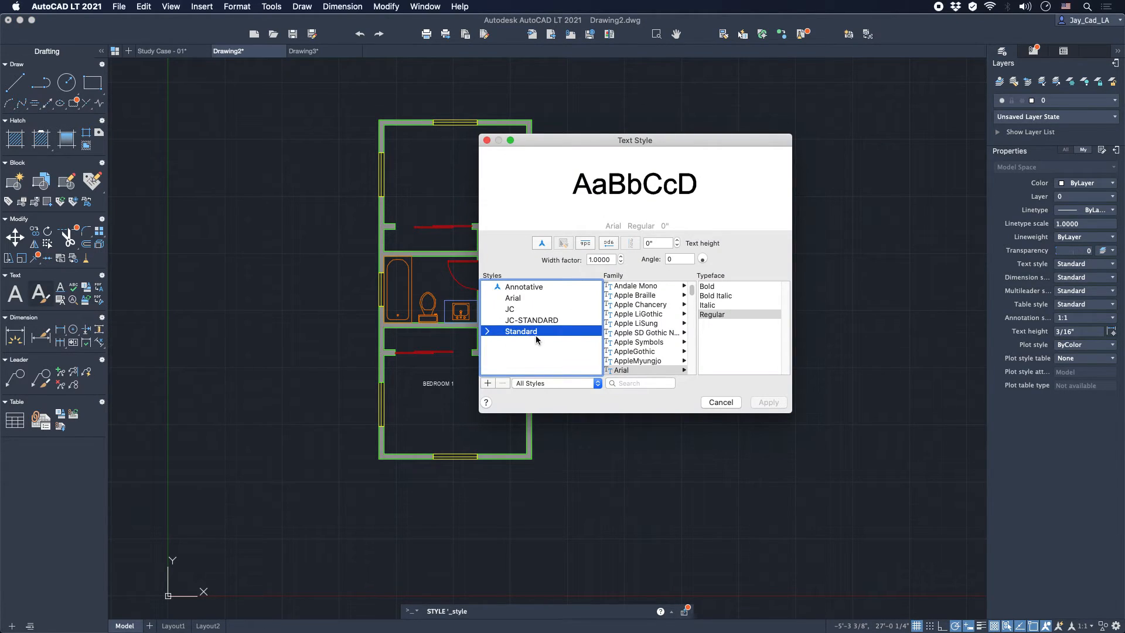
click(668, 242)
drag(668, 243, 630, 245)
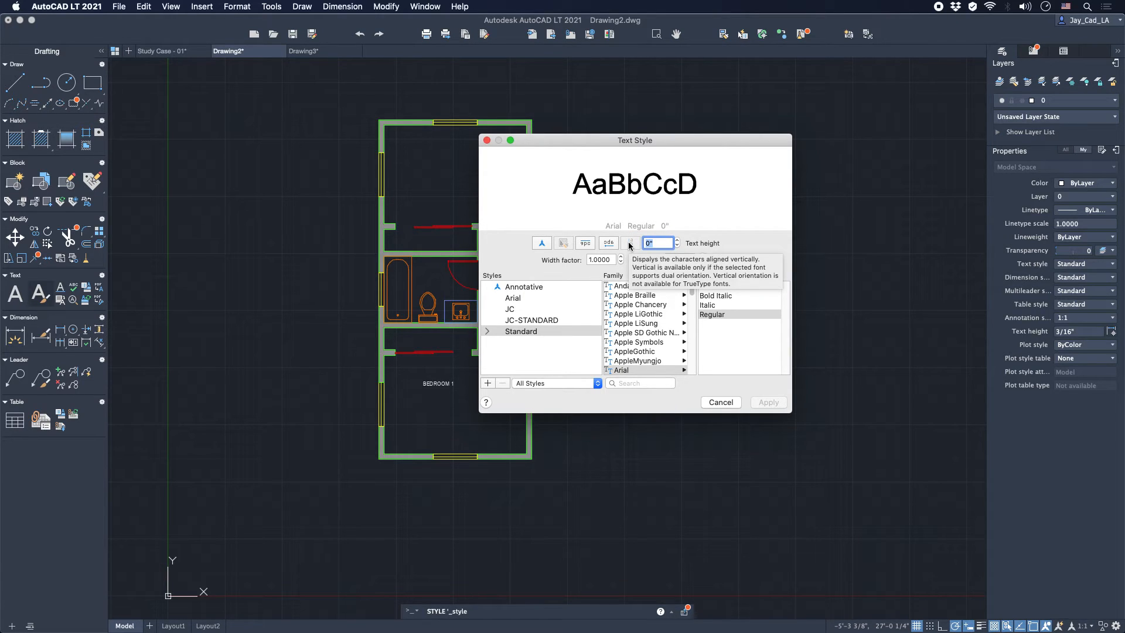
text(4)
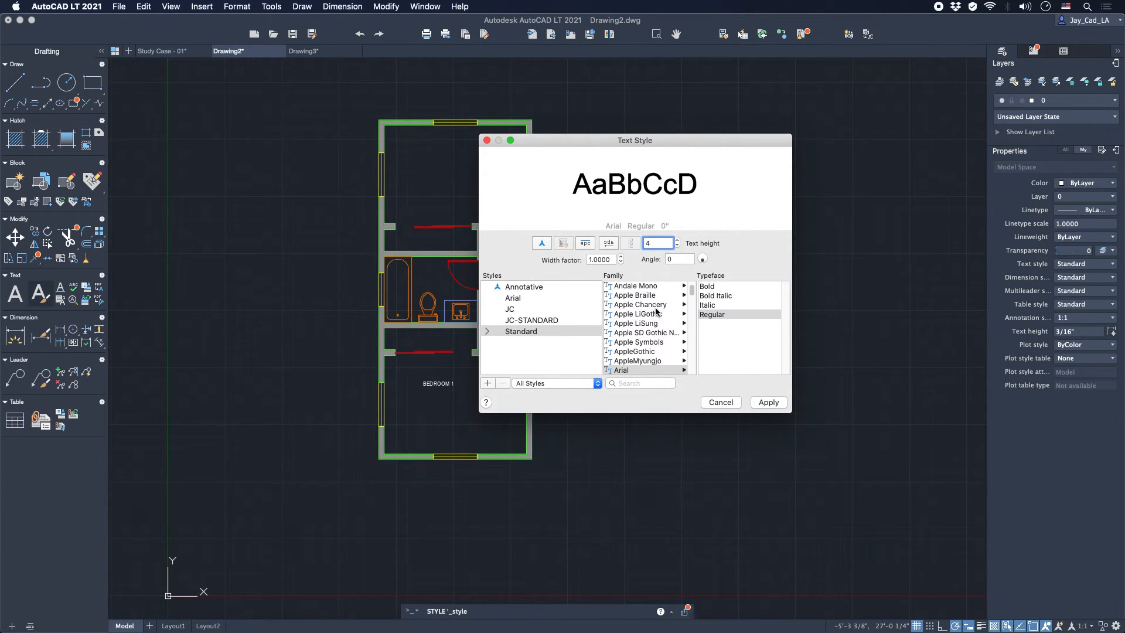
click(768, 403)
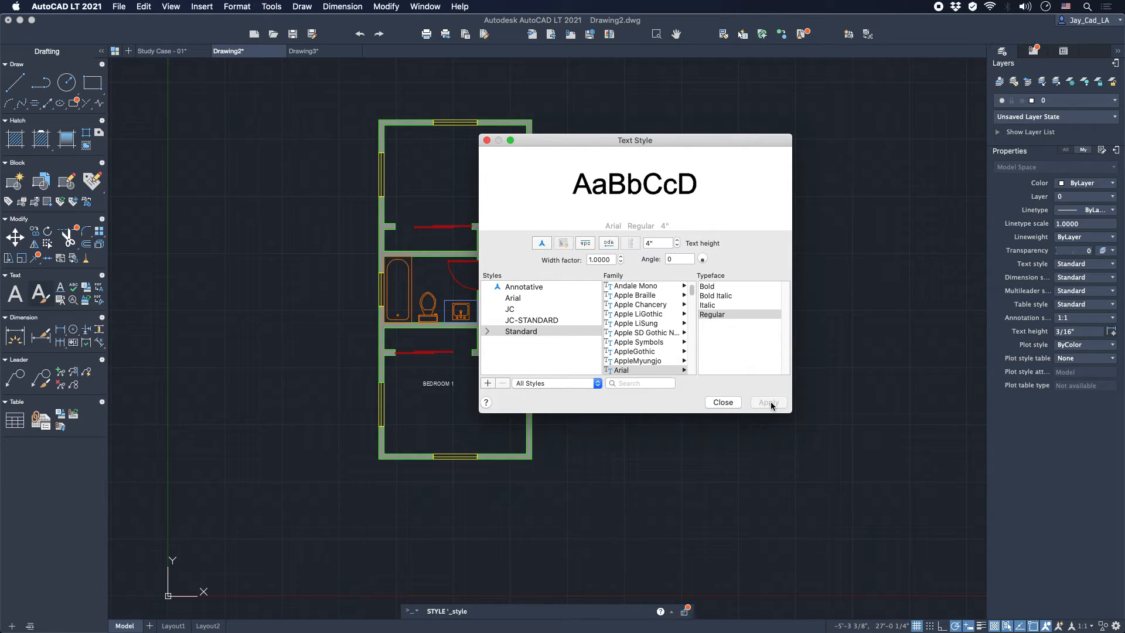
click(721, 402)
Place the multiline text "KITCHEN" in the open area beside the kitchen island, above the double entry doors
scroll(555, 313, down, 4)
scroll(582, 246, up, 5)
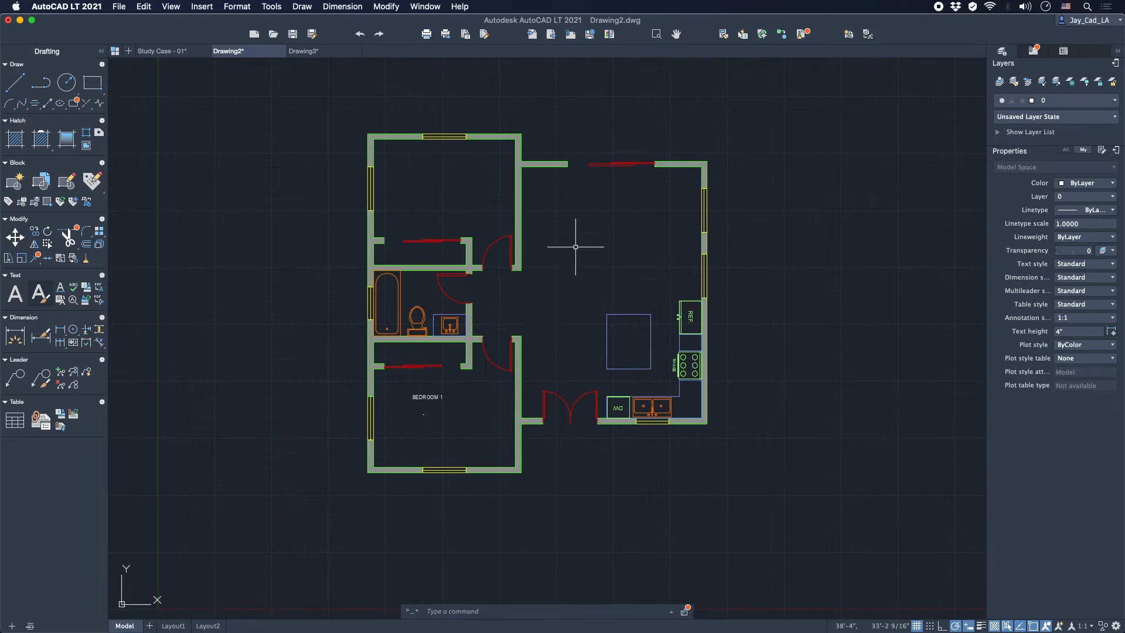
scroll(497, 348, down, 1)
scroll(497, 349, up, 2)
click(15, 293)
middle_drag(336, 193, 361, 236)
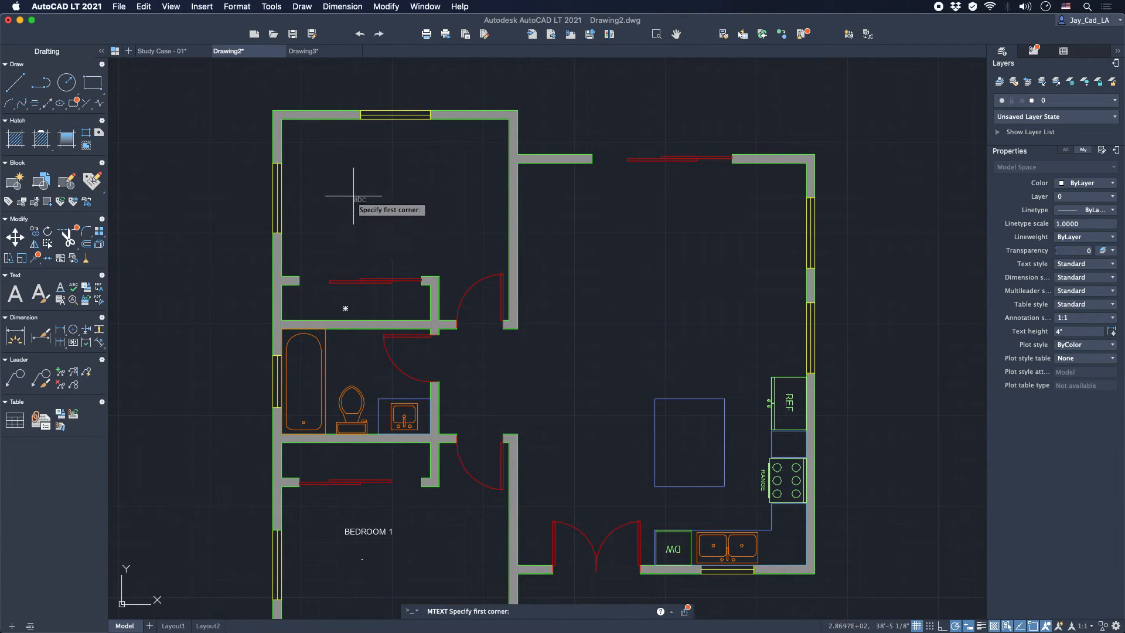
click(568, 430)
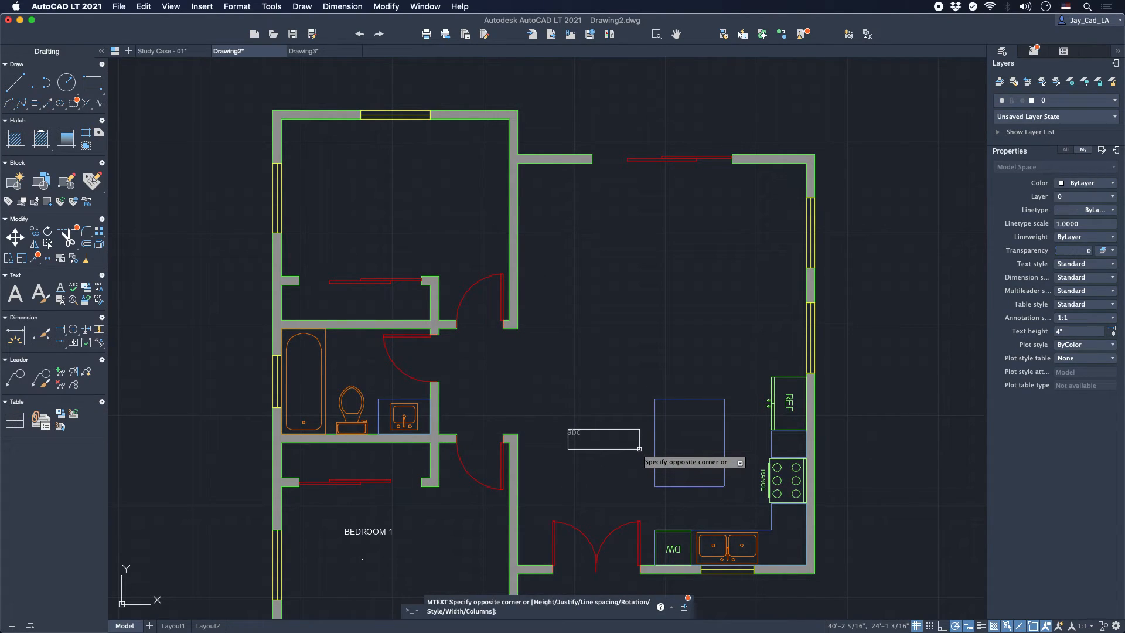
click(639, 449)
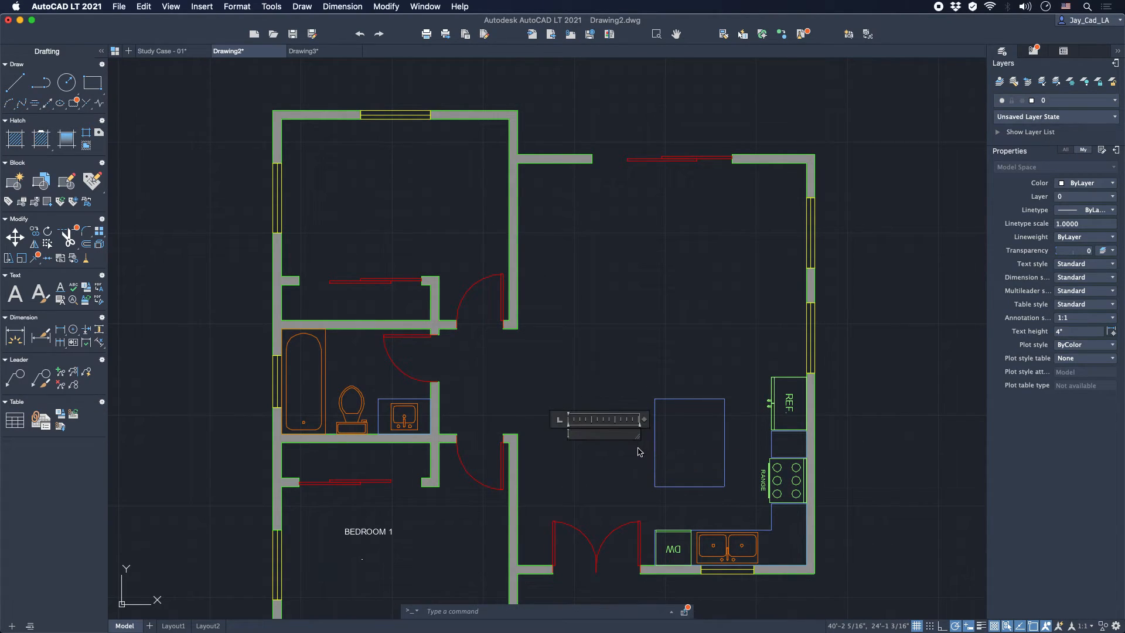
click(622, 390)
scroll(549, 390, down, 3)
scroll(549, 391, right, 3)
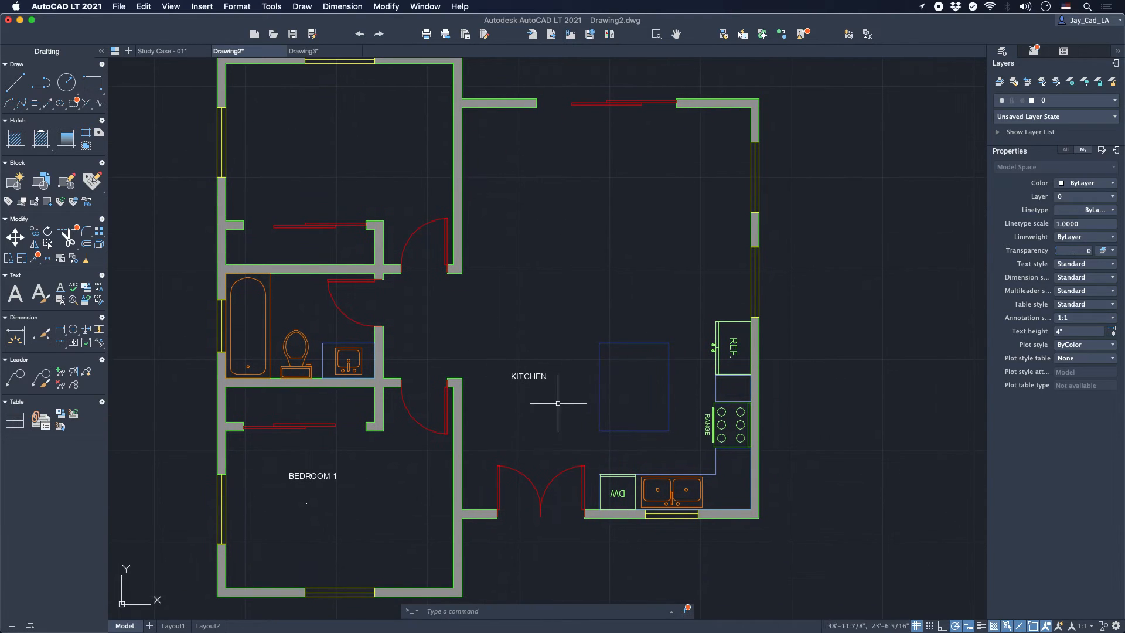
Examine the KITCHEN and BEDROOM 1 labels and the surrounding rooms of the floor plan
scroll(463, 419, down, 1)
scroll(463, 419, left, 3)
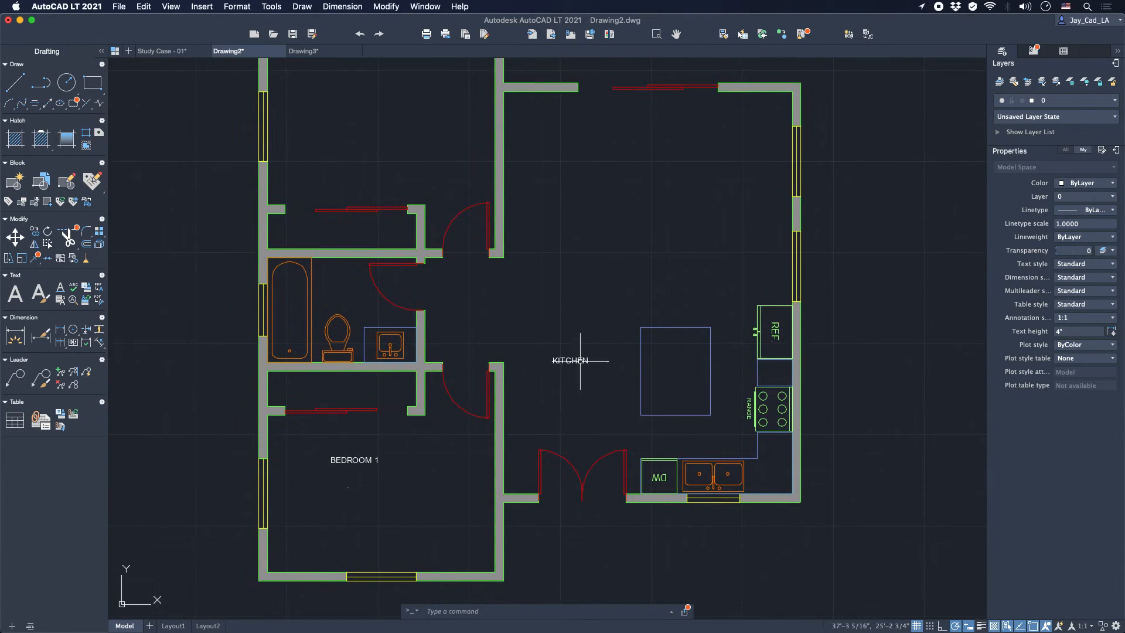
scroll(455, 440, left, 2)
scroll(454, 440, down, 1)
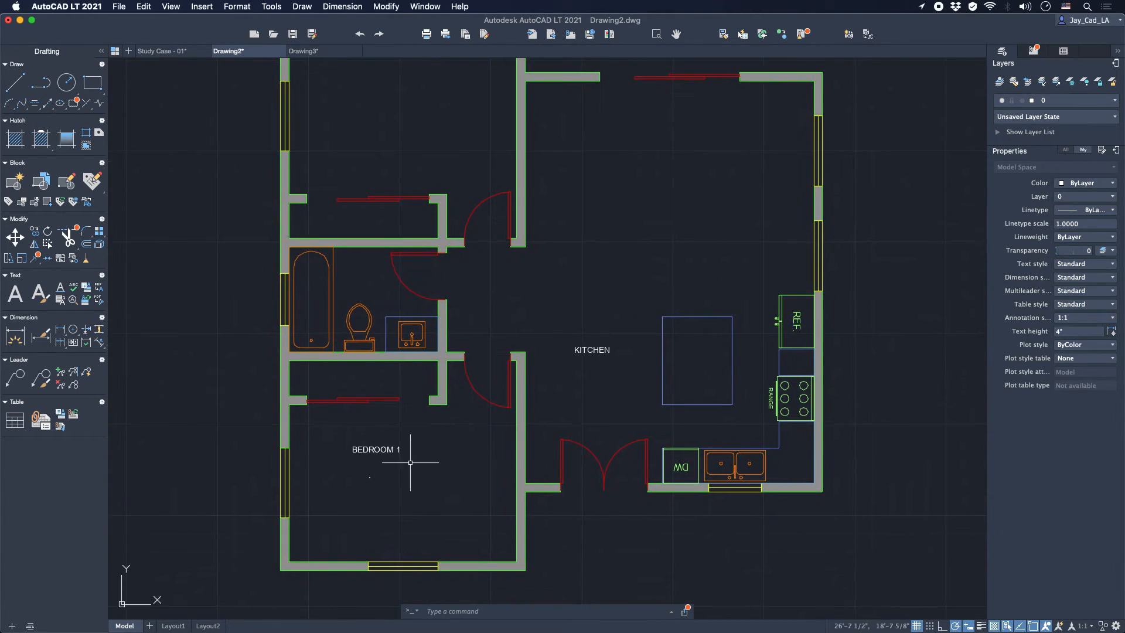
scroll(518, 377, up, 4)
scroll(517, 377, right, 1)
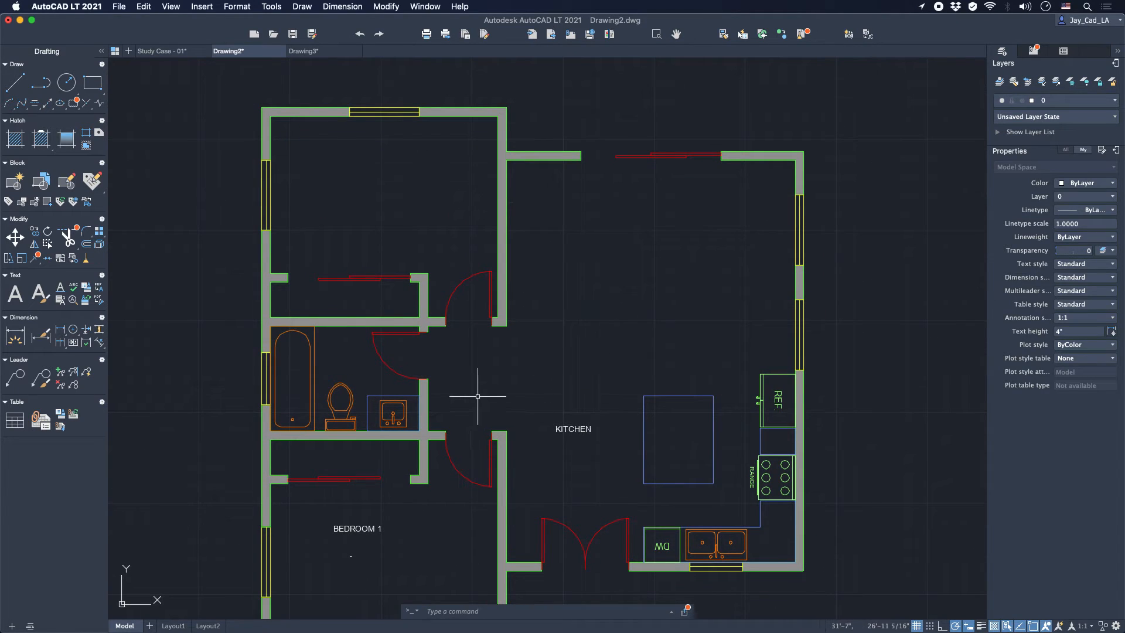
scroll(477, 396, down, 2)
scroll(477, 397, left, 3)
scroll(502, 326, down, 3)
scroll(502, 326, right, 1)
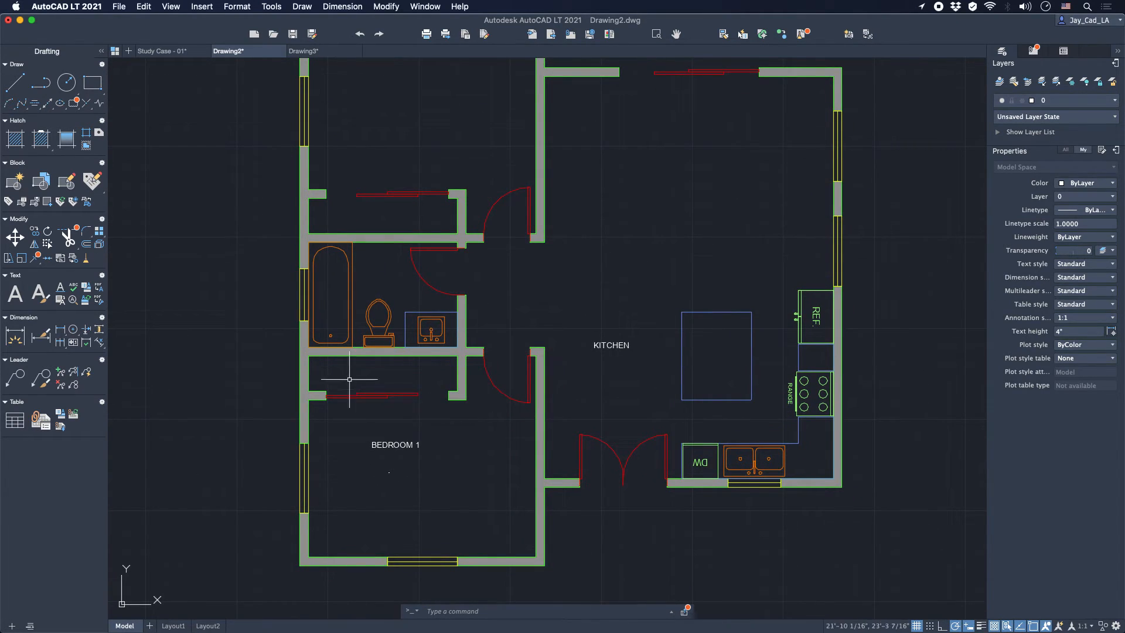
scroll(465, 436, up, 2)
scroll(465, 437, right, 1)
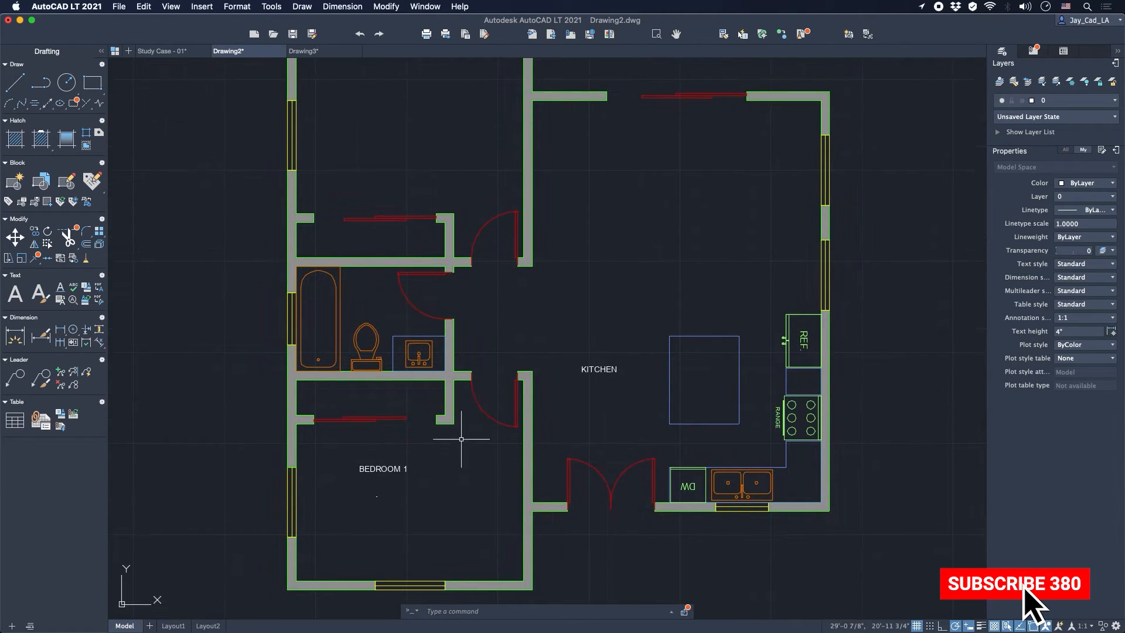
Copy the BEDROOM 1 label from the lower bedroom into the upper bedroom, using its insertion corner as base point
click(383, 468)
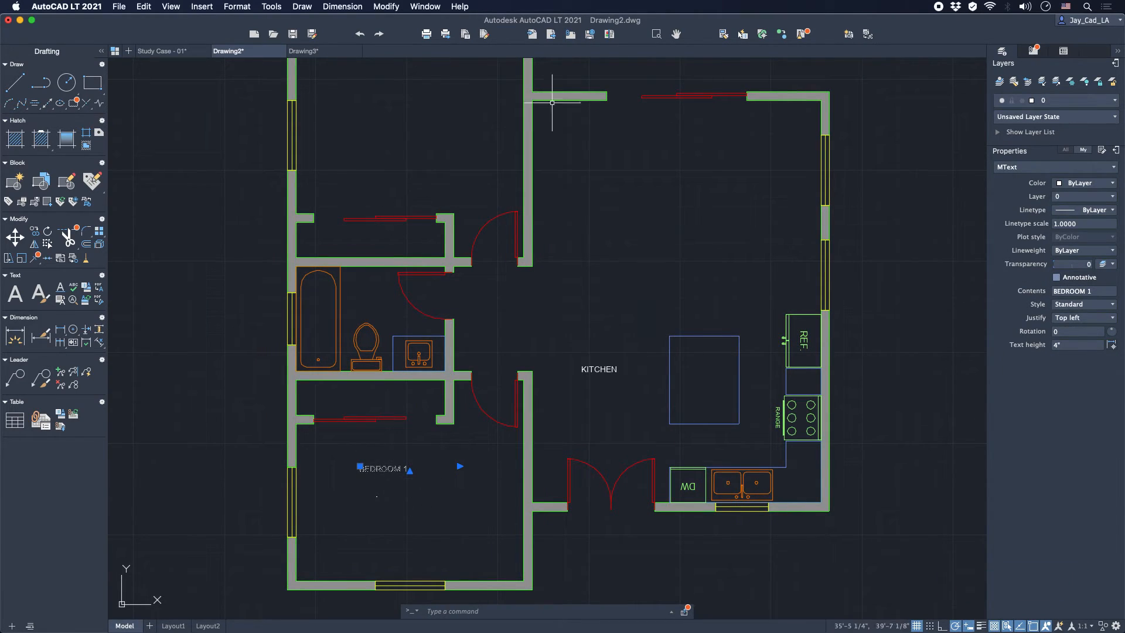
middle_drag(449, 456, 440, 469)
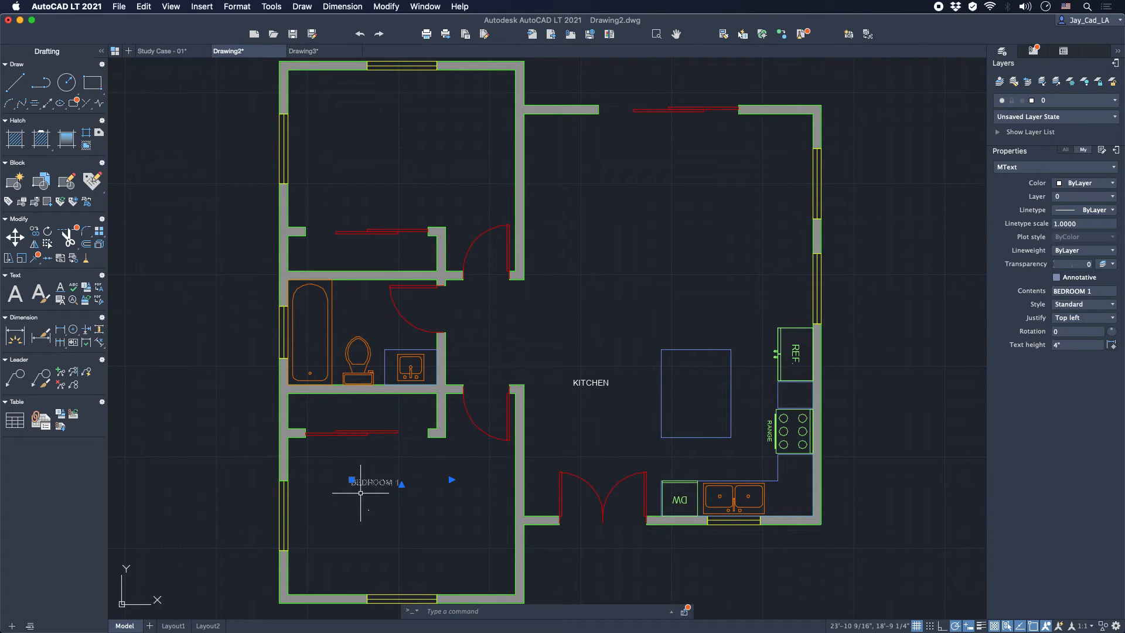
text(c)
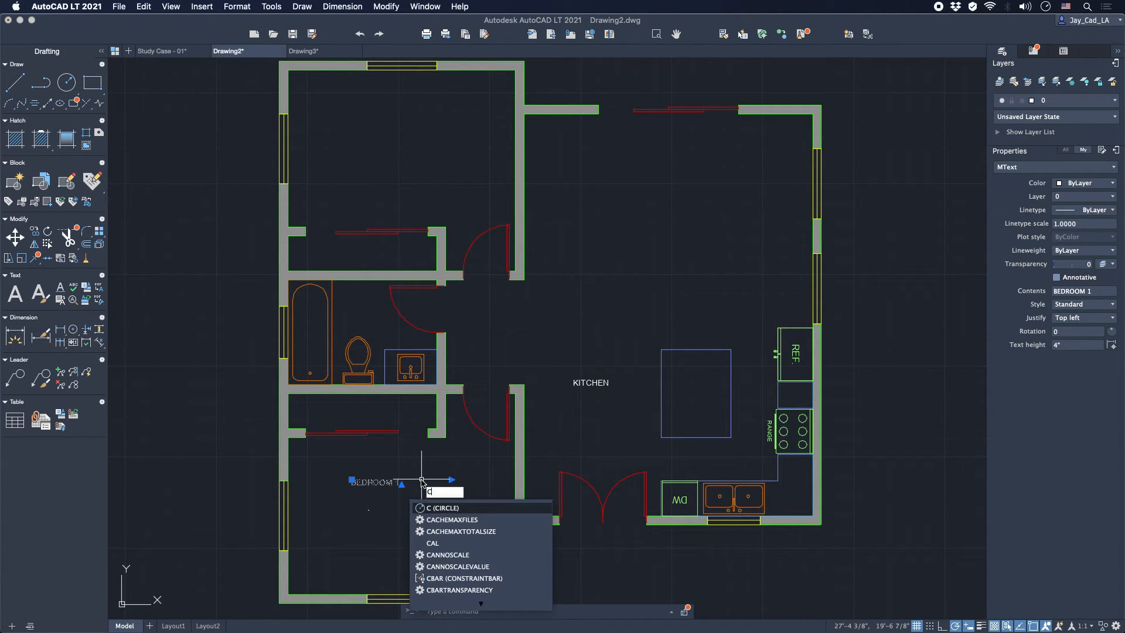
text(o)
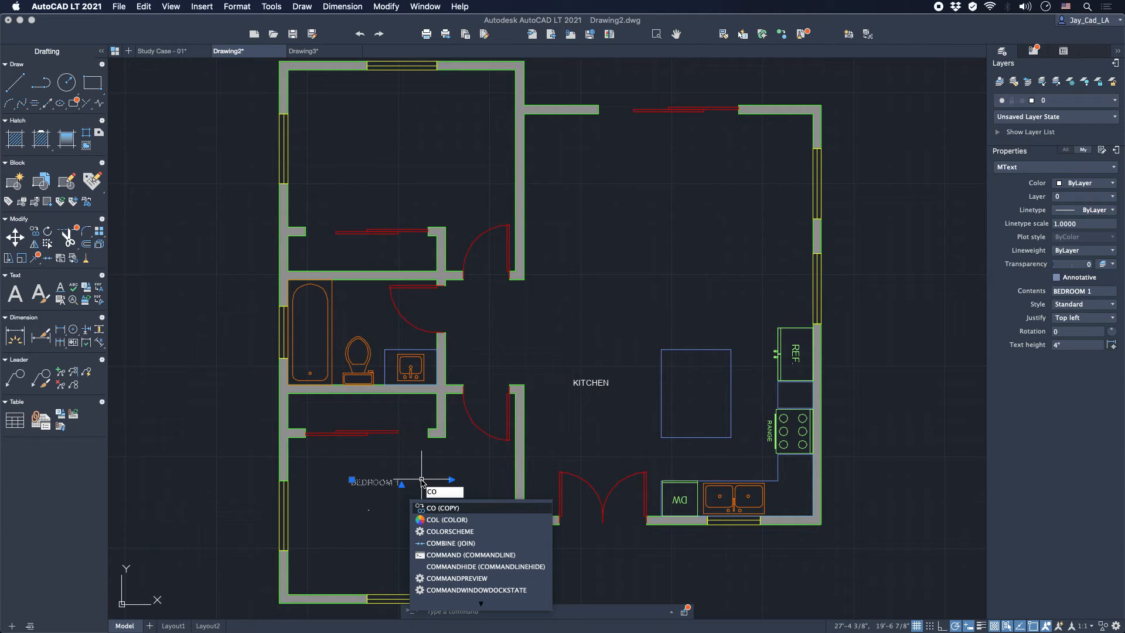
key(Return)
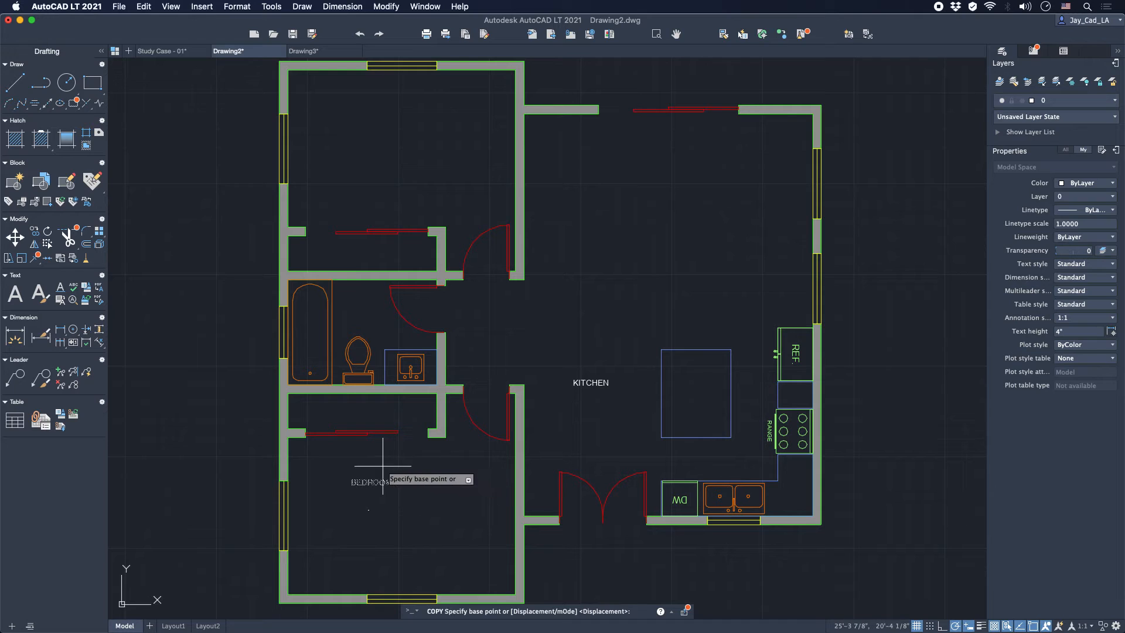
click(353, 479)
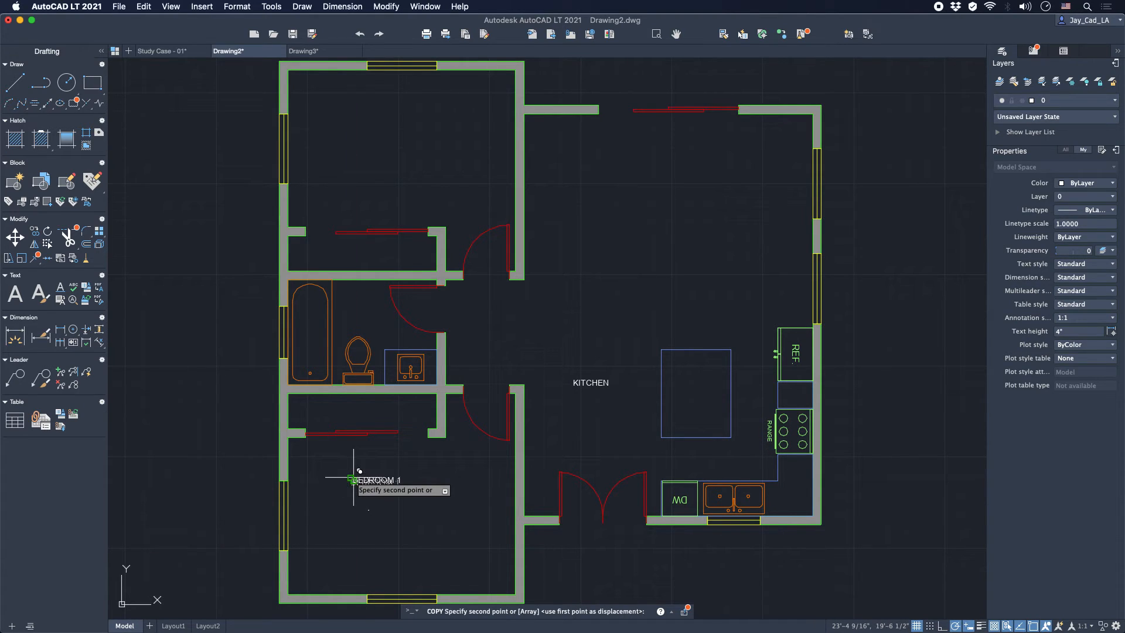
click(352, 159)
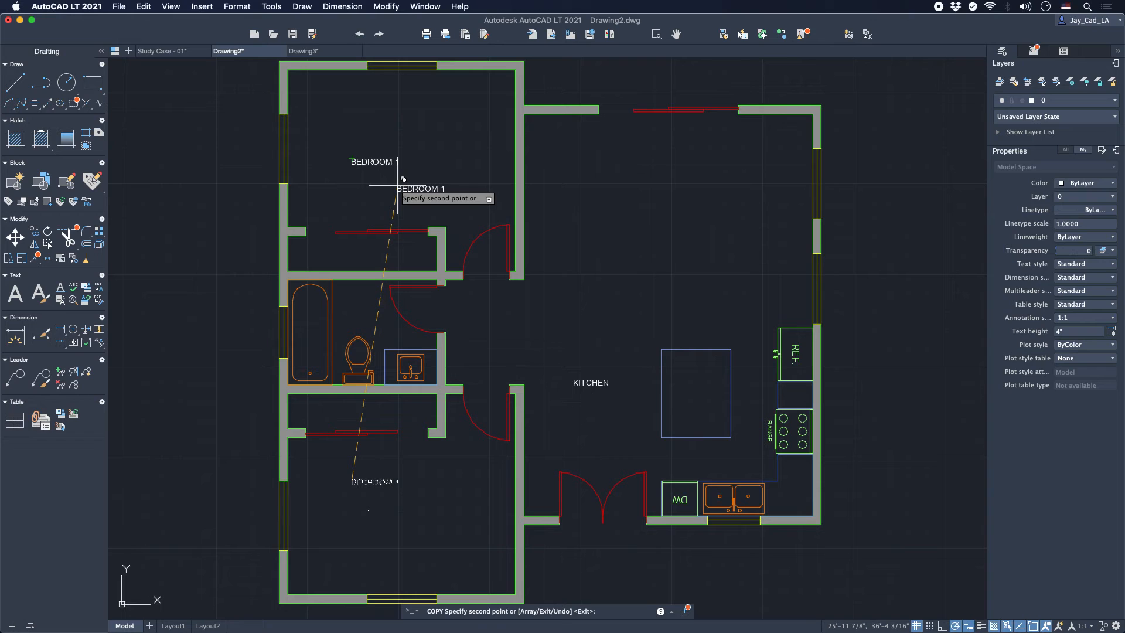
key(Escape)
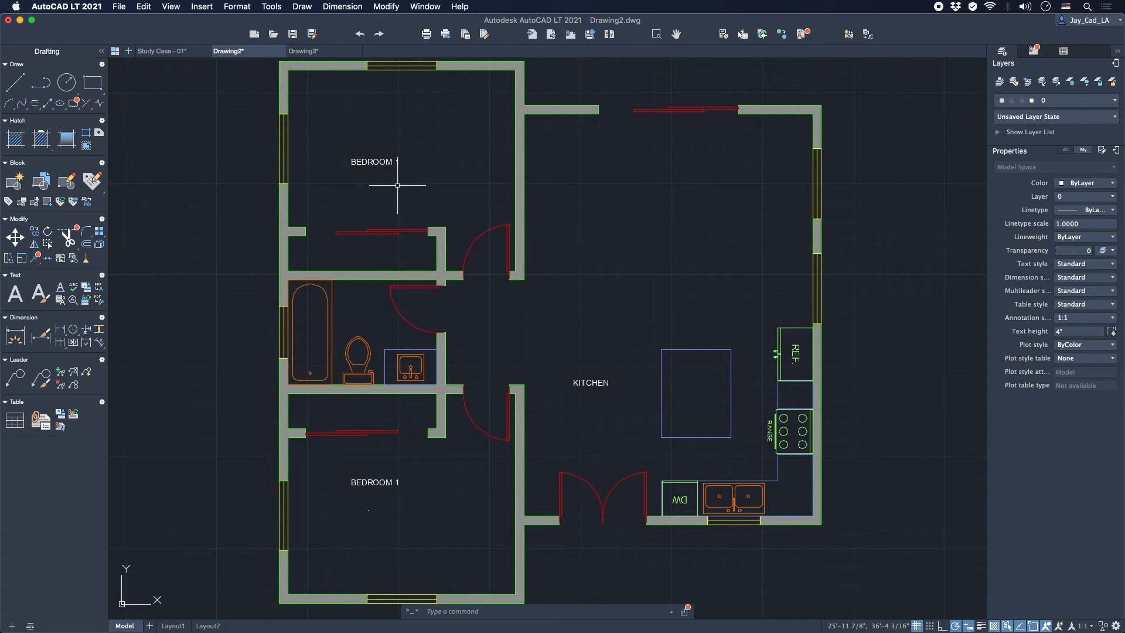
Change the copied label in the upper bedroom to read "BEDROOM 2" and end the text editing command
scroll(447, 176, left, 2)
scroll(447, 176, up, 1)
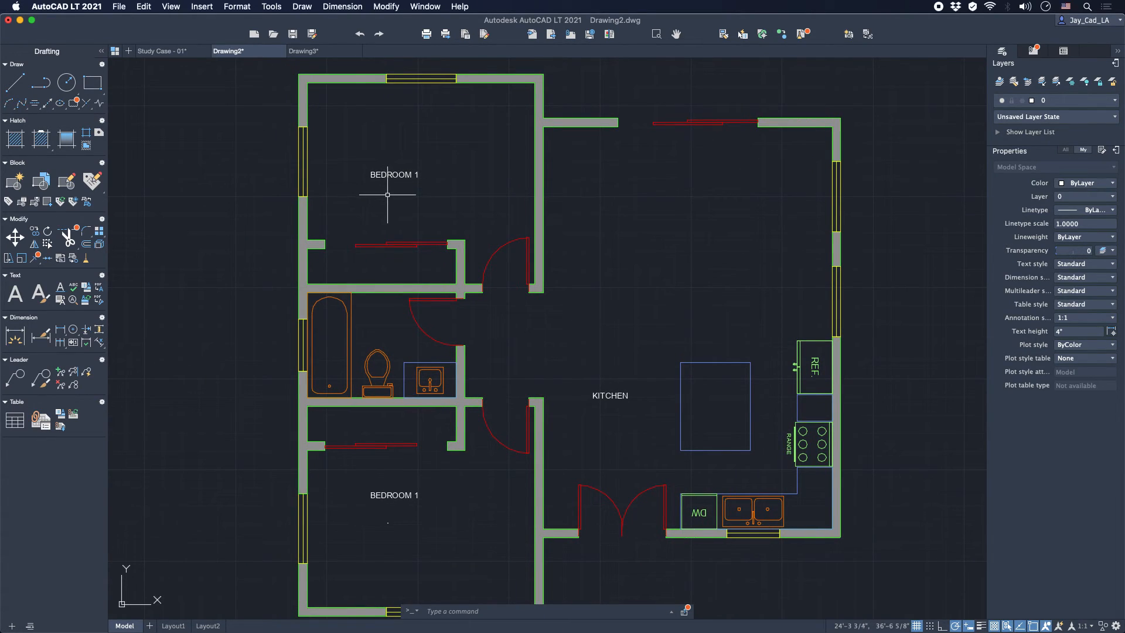
click(396, 175)
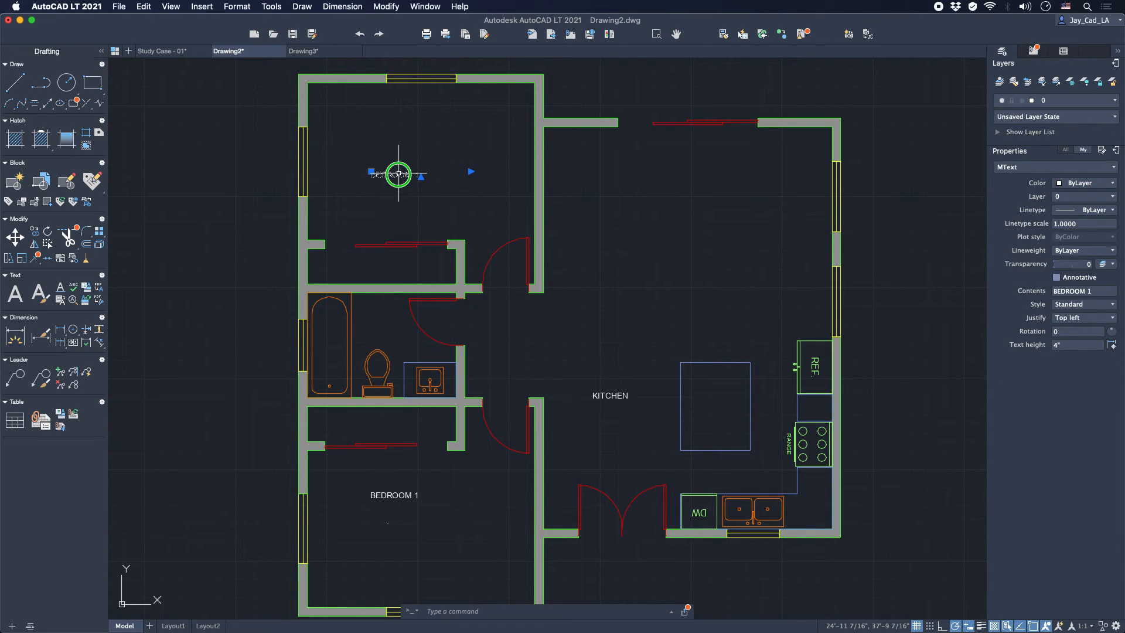
right_click(399, 176)
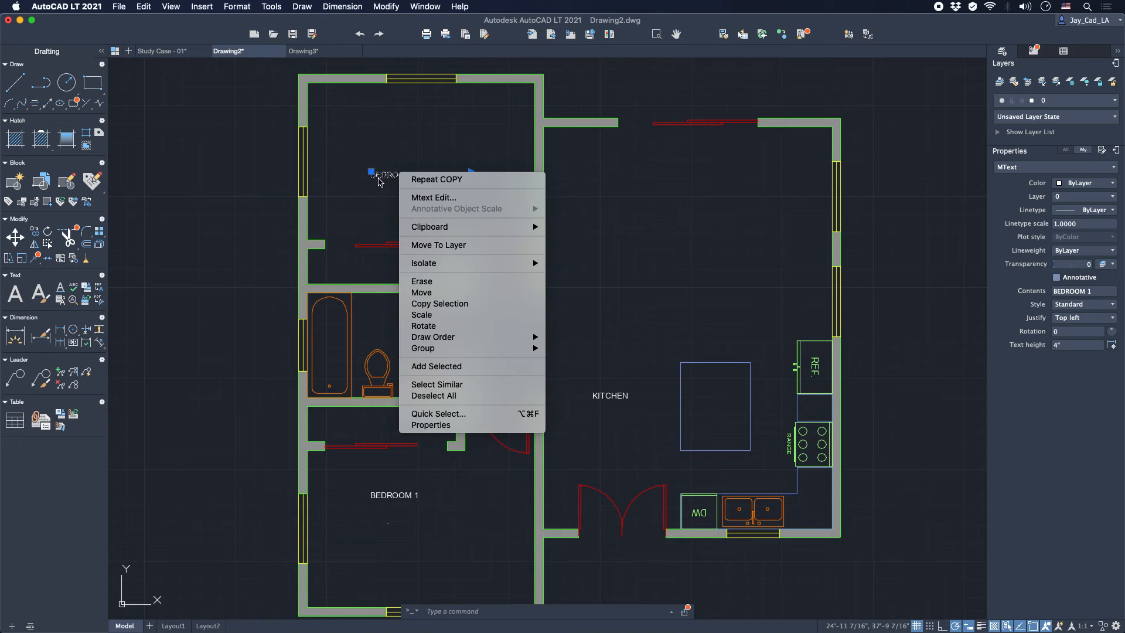
click(419, 199)
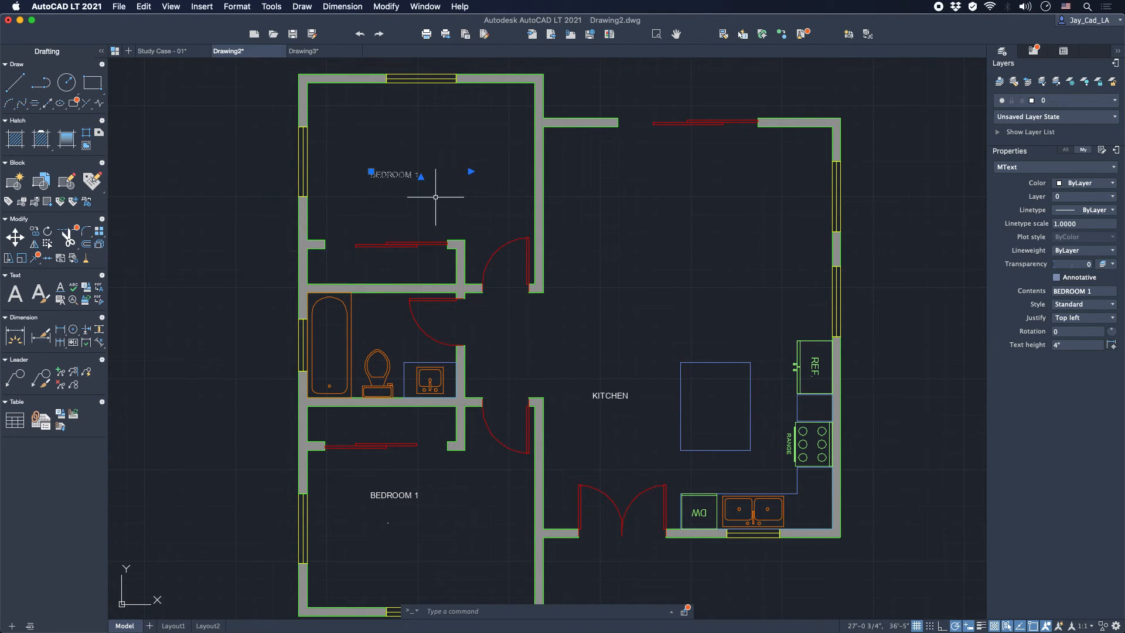
text(TE)
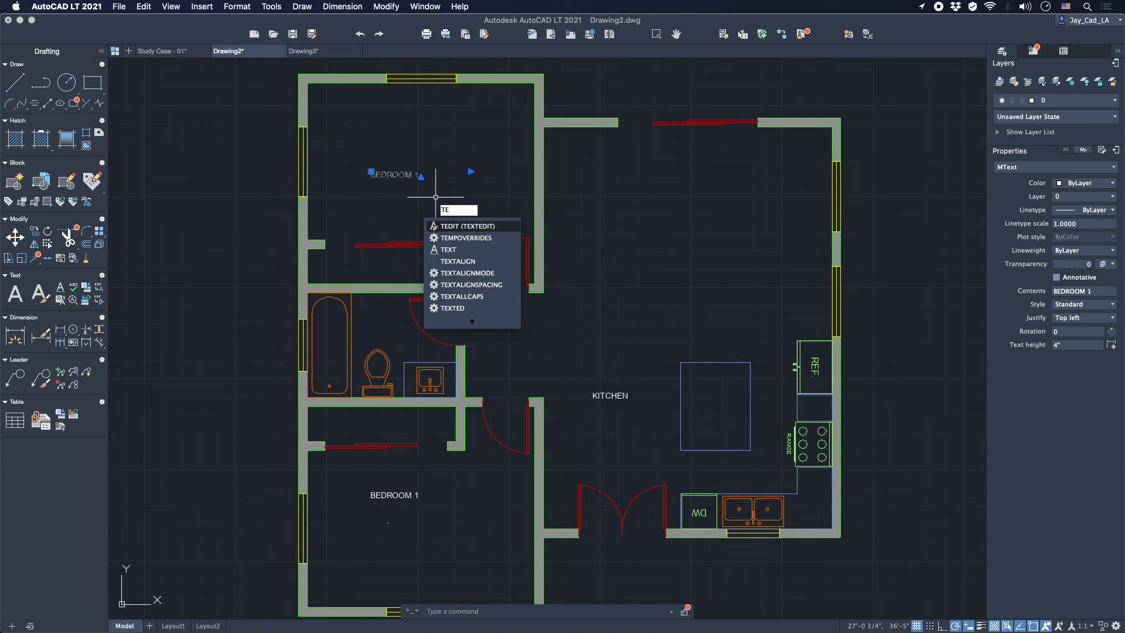
key(Return)
key(BackSpace)
click(425, 179)
text(1)
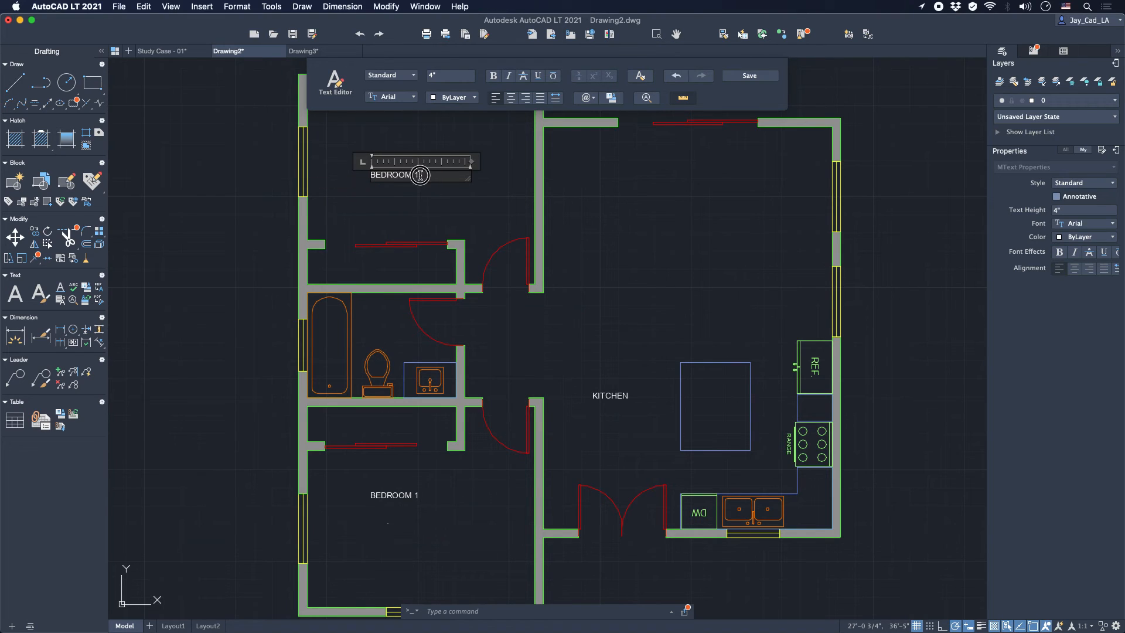
key(BackSpace)
text(2)
click(741, 93)
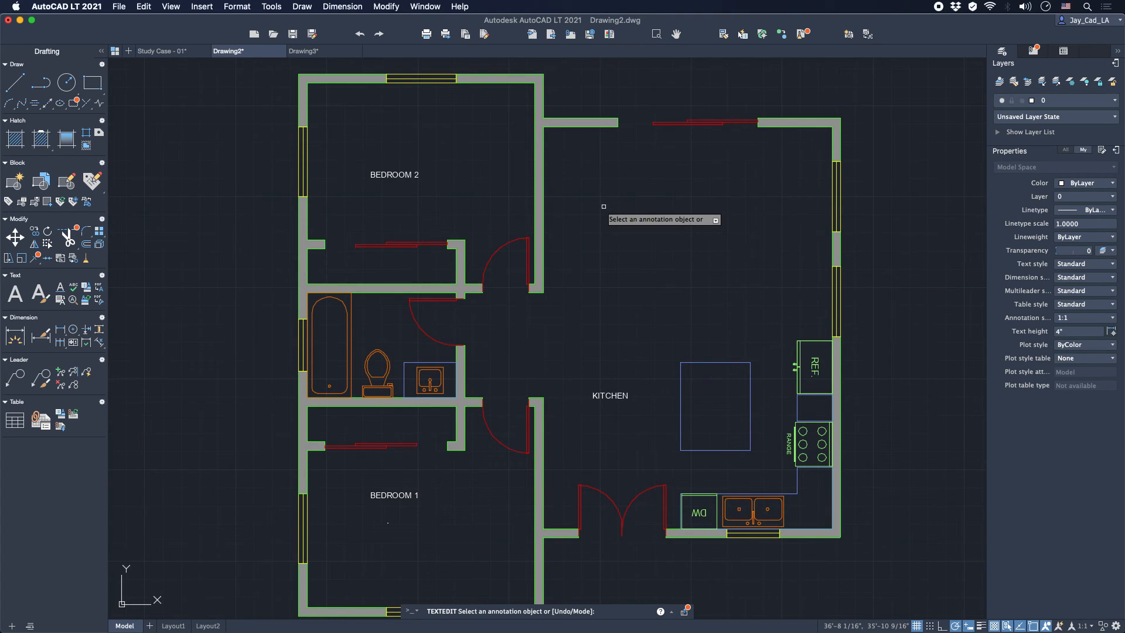
key(Escape)
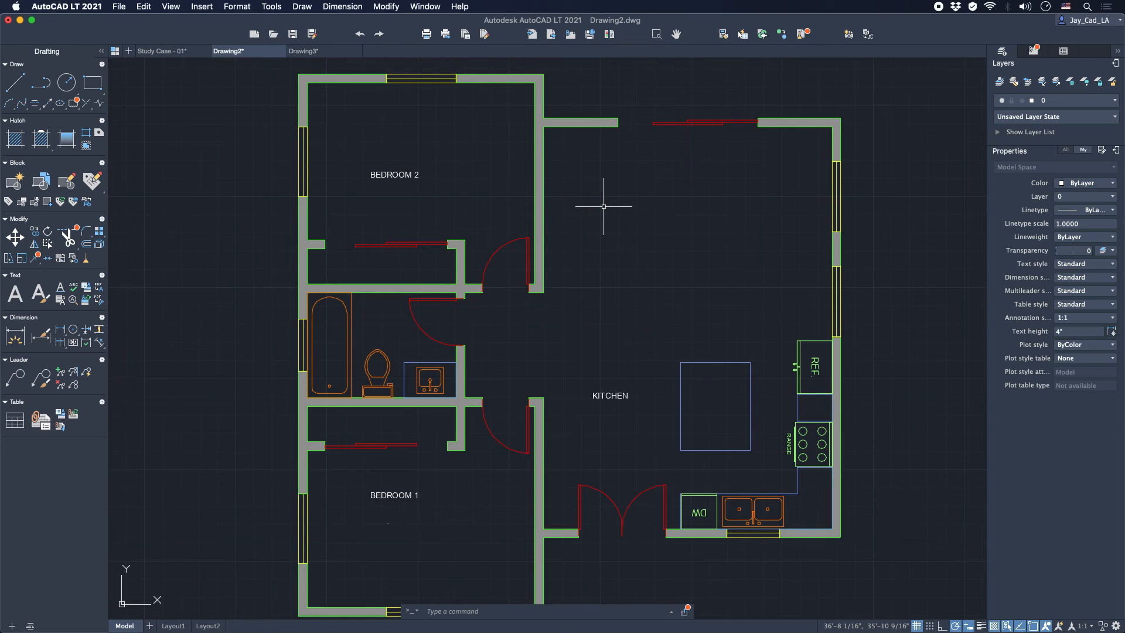